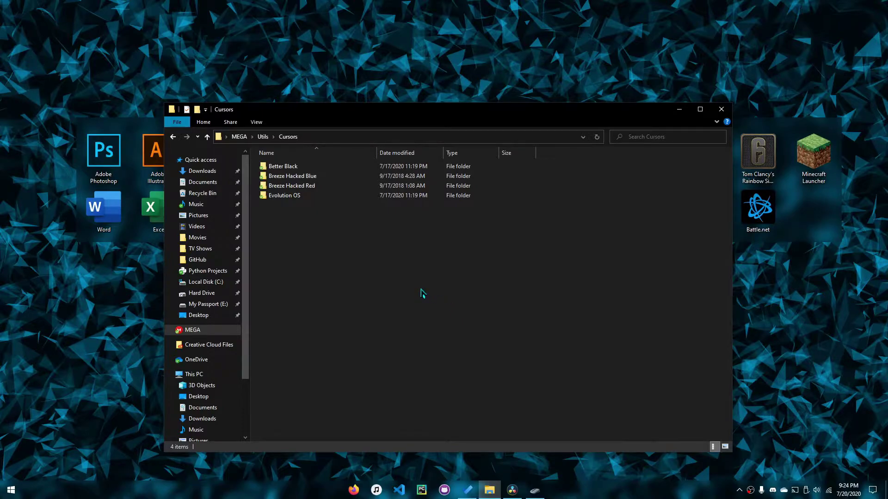
Open the Cursor subfolder inside the Breeze Hacked Blue pack folder
{"action": "left_click_drag", "start_coordinate": [306, 232], "coordinate": [341, 348]}
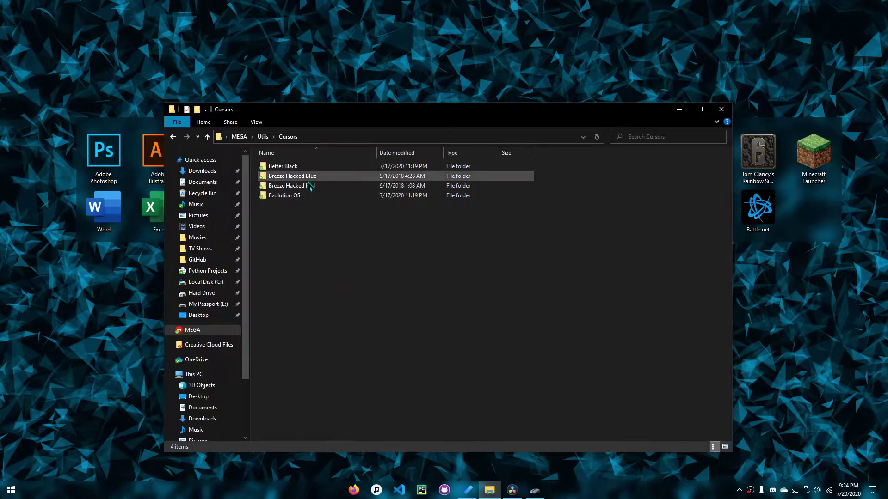
{"action": "double_click", "coordinate": [307, 177]}
{"action": "key", "text": "BackSpace"}
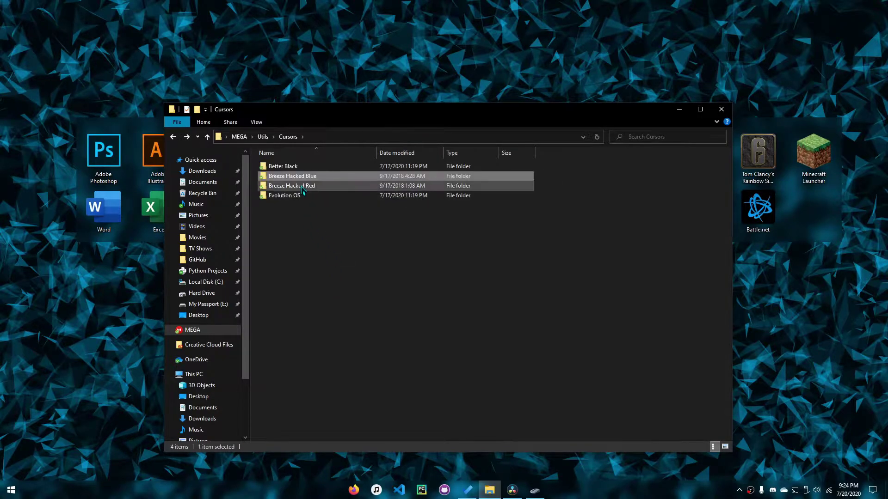
{"action": "double_click", "coordinate": [319, 177]}
{"action": "double_click", "coordinate": [327, 169]}
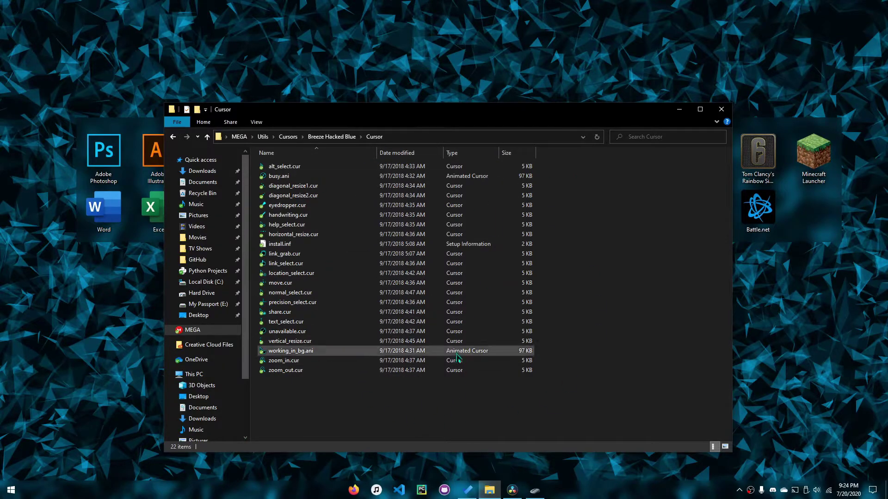
Select install.inf and open a quick preview of its contents
{"action": "left_click_drag", "start_coordinate": [412, 421], "coordinate": [321, 431]}
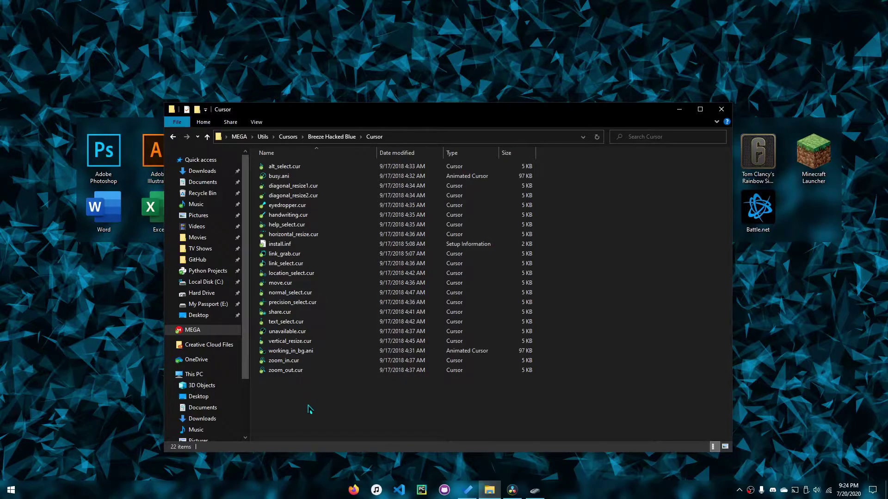
{"action": "left_click", "coordinate": [309, 249]}
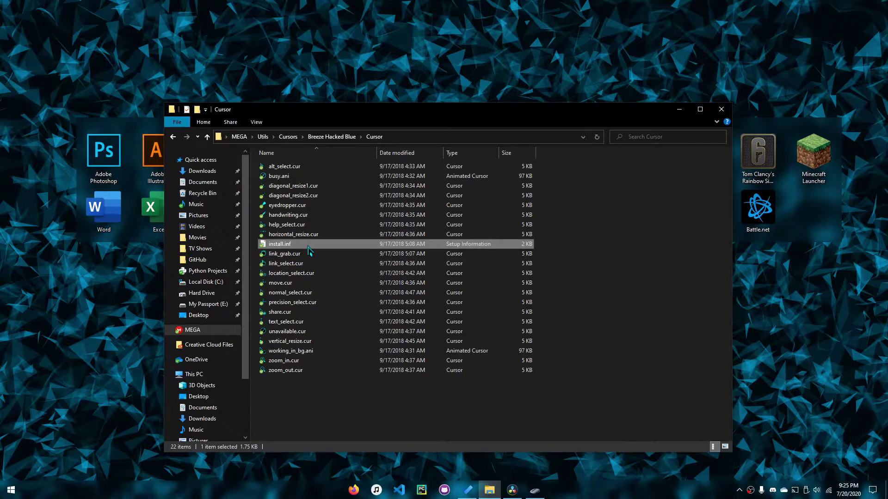
{"action": "key", "text": "space"}
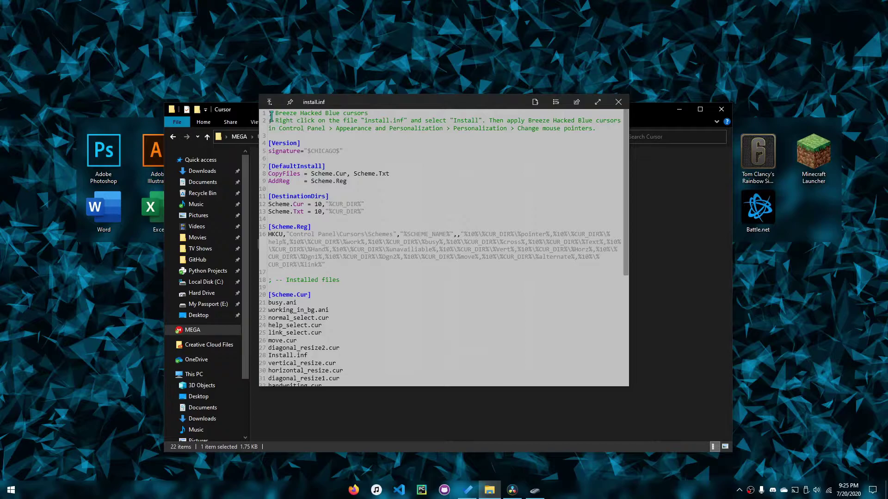
Highlight install.inf's top comment lines and the [Strings] section lines
{"action": "left_click_drag", "start_coordinate": [271, 117], "coordinate": [609, 135]}
{"action": "left_click", "coordinate": [609, 134]}
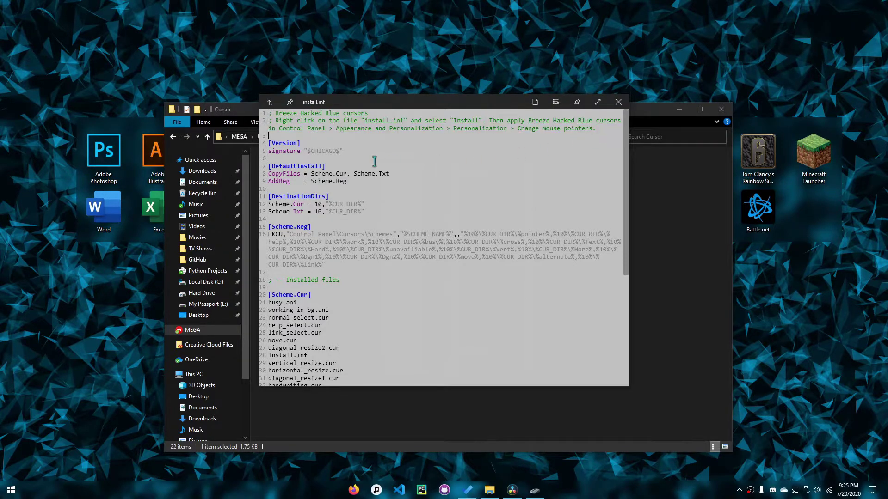
{"action": "scroll", "coordinate": [334, 226], "scroll_direction": "down", "scroll_amount": 6}
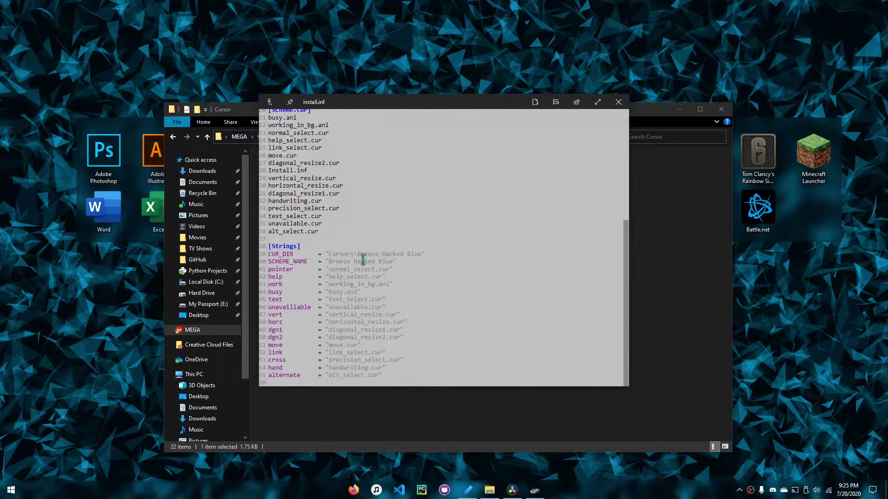
{"action": "left_click_drag", "start_coordinate": [421, 373], "coordinate": [441, 377]}
{"action": "scroll", "coordinate": [440, 377], "scroll_direction": "up", "scroll_amount": 6}
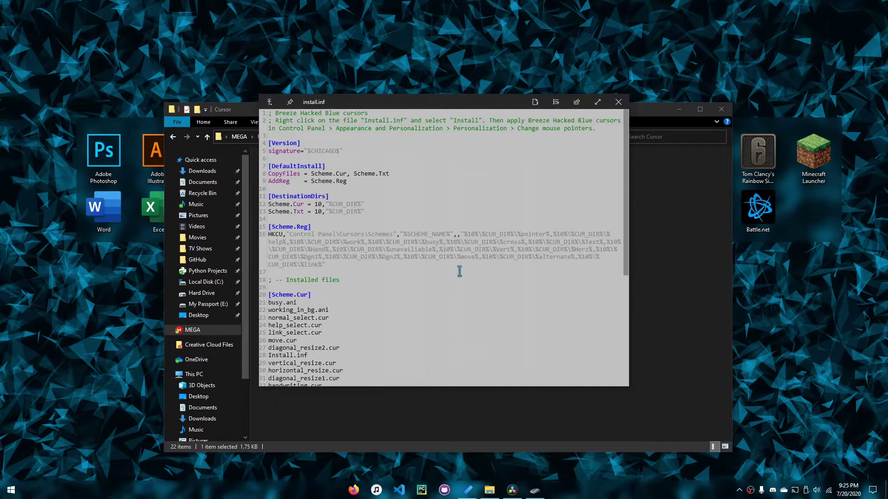
Highlight the HKCU line's Control Panel\Cursors\Schemes registry path and line 16
{"action": "left_click_drag", "start_coordinate": [459, 272], "coordinate": [277, 222]}
{"action": "left_click_drag", "start_coordinate": [384, 273], "coordinate": [362, 260]}
{"action": "left_click", "coordinate": [362, 260]}
{"action": "left_click_drag", "start_coordinate": [290, 235], "coordinate": [398, 235]}
{"action": "mouse_move", "coordinate": [393, 235]}
{"action": "left_mouse_down"}
{"action": "mouse_move", "coordinate": [291, 235]}
{"action": "mouse_move", "coordinate": [401, 234]}
{"action": "left_mouse_up"}
{"action": "left_click", "coordinate": [401, 235]}
{"action": "left_click_drag", "start_coordinate": [380, 269], "coordinate": [346, 135]}
{"action": "left_click", "coordinate": [367, 224]}
Inspect the [Strings] cursor assignments and SCHEME_NAME 'Breeze Hacked Blue', then close the preview
{"action": "scroll", "coordinate": [373, 271], "scroll_direction": "down", "scroll_amount": 6}
{"action": "left_click", "coordinate": [346, 136]}
{"action": "scroll", "coordinate": [371, 276], "scroll_direction": "down", "scroll_amount": 1}
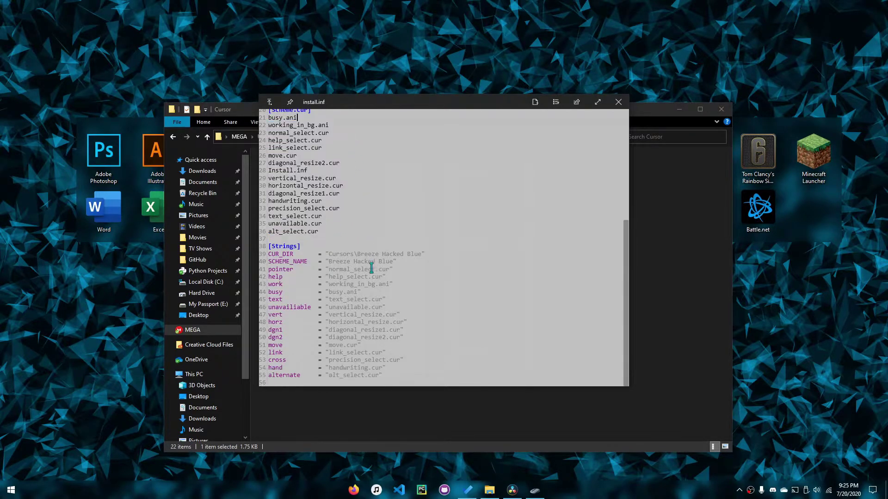
{"action": "left_click_drag", "start_coordinate": [409, 382], "coordinate": [285, 258]}
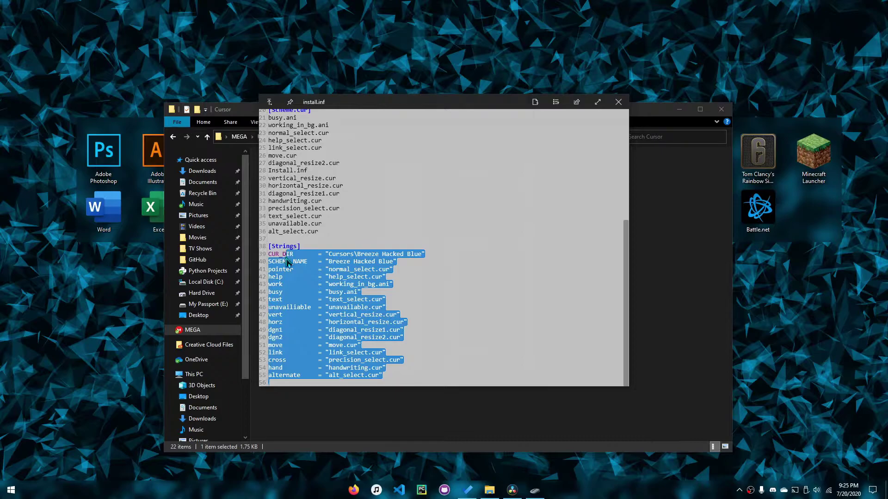
{"action": "left_click", "coordinate": [286, 258]}
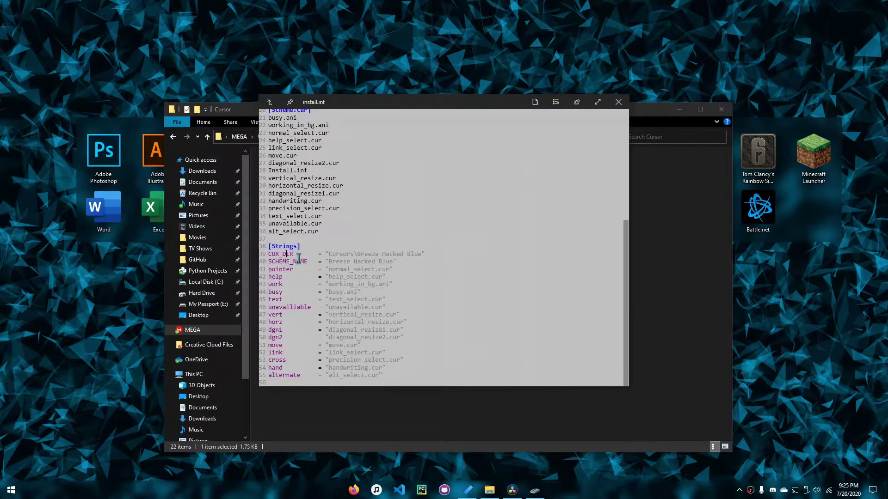
{"action": "double_click", "coordinate": [284, 262]}
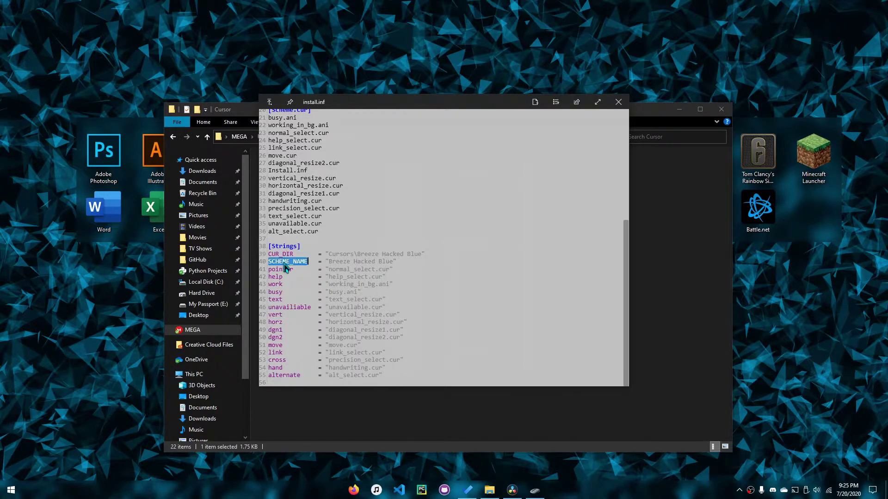
{"action": "left_click_drag", "start_coordinate": [383, 271], "coordinate": [458, 276]}
{"action": "left_click", "coordinate": [458, 276]}
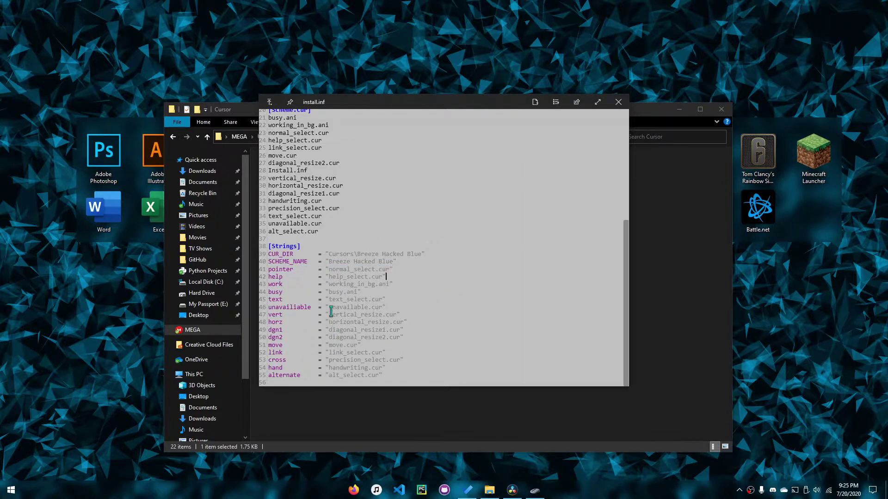
{"action": "left_click_drag", "start_coordinate": [397, 262], "coordinate": [333, 264]}
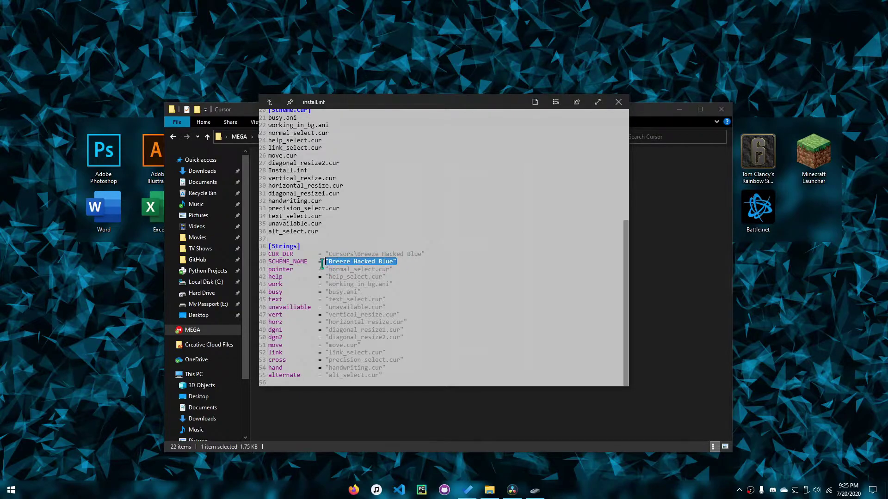
{"action": "key", "text": "Escape"}
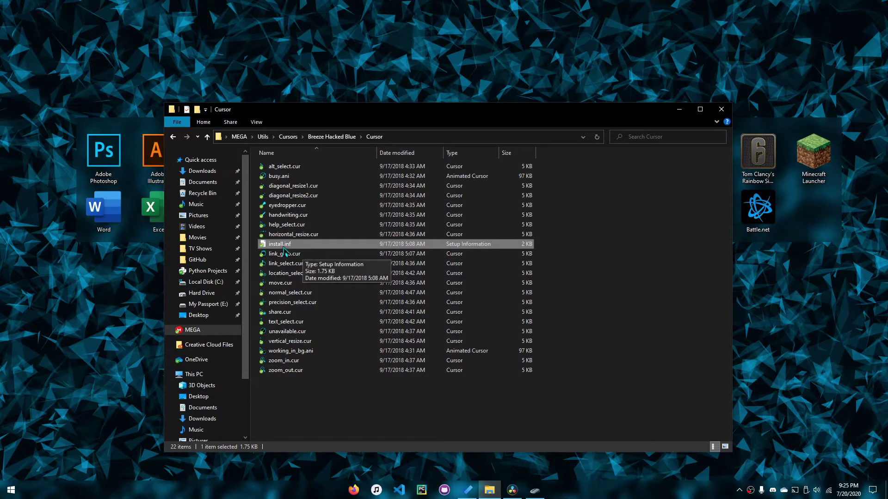
Install the cursor scheme from install.inf and allow the permission prompt
{"action": "right_click", "coordinate": [284, 248]}
{"action": "left_click", "coordinate": [332, 252]}
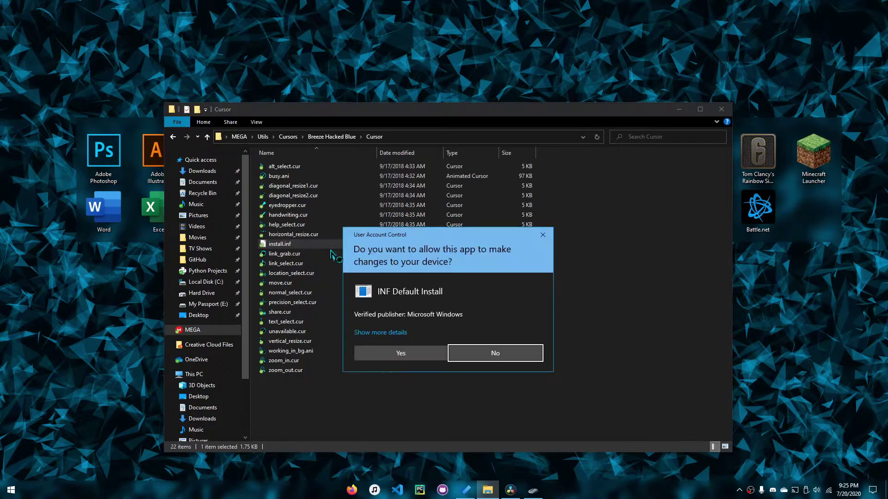
{"action": "left_click_drag", "start_coordinate": [441, 245], "coordinate": [448, 194]}
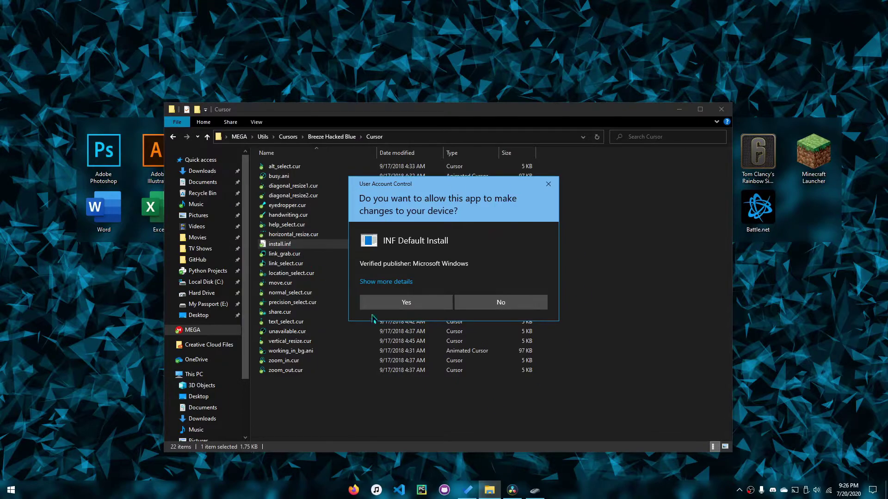
{"action": "left_click", "coordinate": [436, 303]}
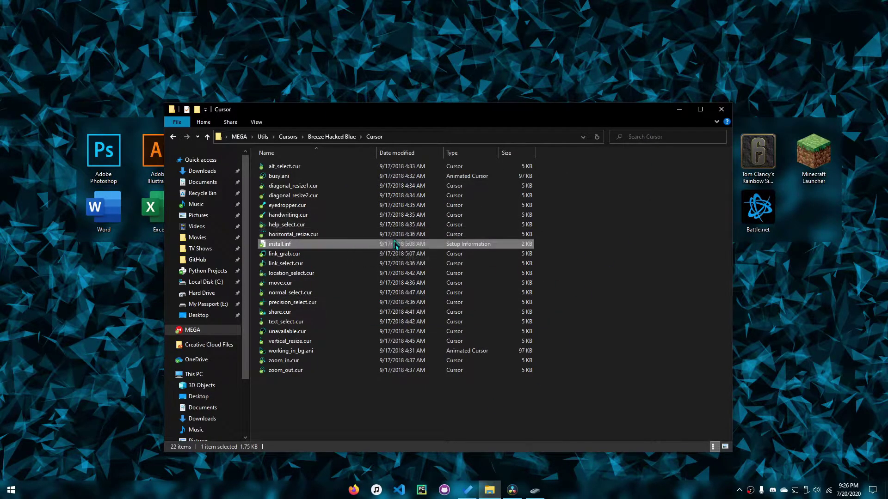
Dismiss the install.inf preview and search the Start menu for 'pointer', selecting the display-or-speed result
{"action": "key", "text": "space"}
{"action": "key", "text": "space"}
{"action": "left_click", "coordinate": [640, 329]}
{"action": "key", "text": "super"}
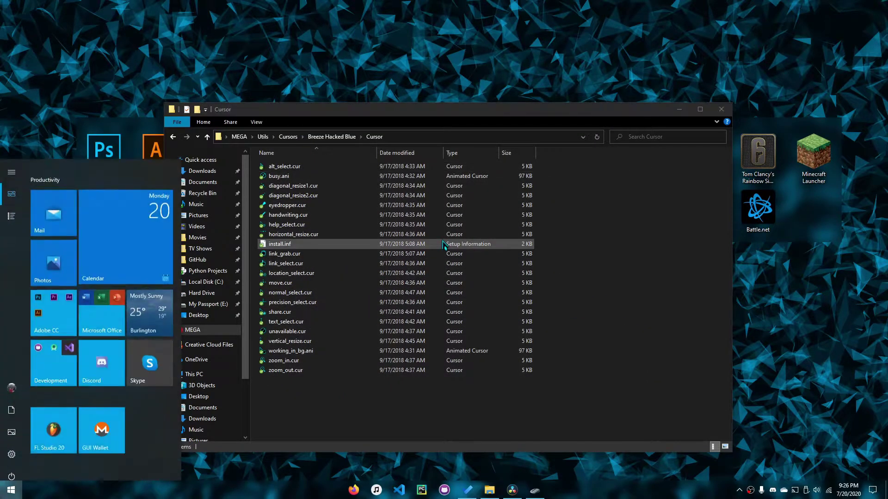
{"action": "type", "text": "pointer"}
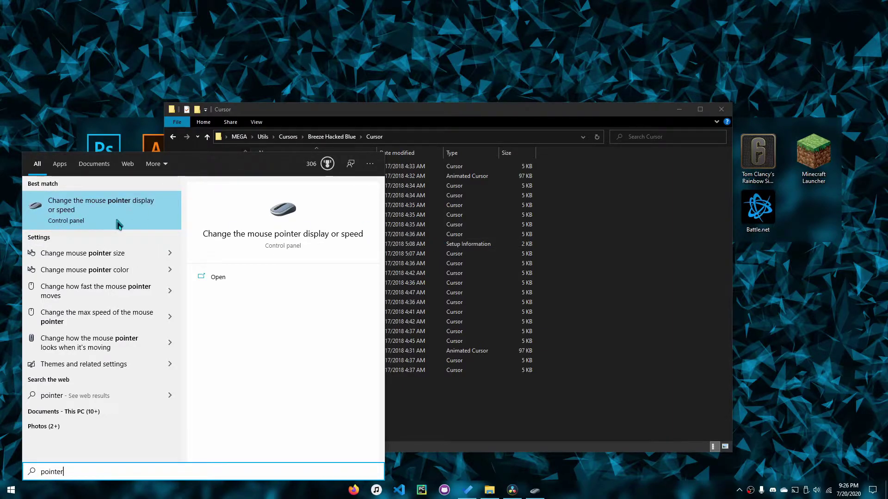
{"action": "key", "text": "Down"}
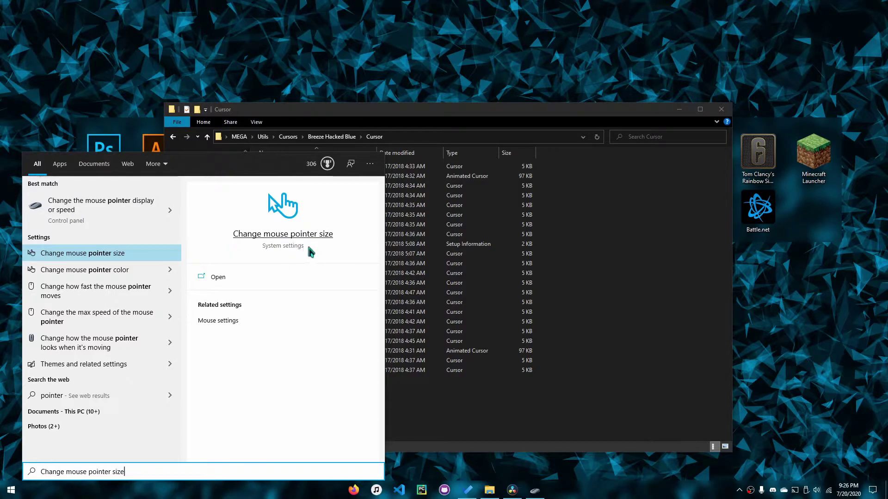
{"action": "key", "text": "Up"}
{"action": "key", "text": "Up"}
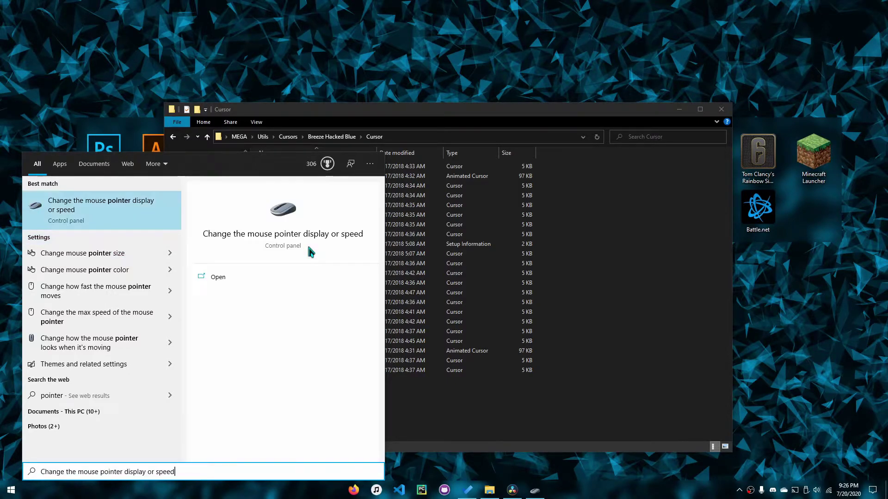
Open Mouse Properties and confirm Breeze Hacked Blue remains the selected pointer scheme
{"action": "left_click", "coordinate": [62, 222]}
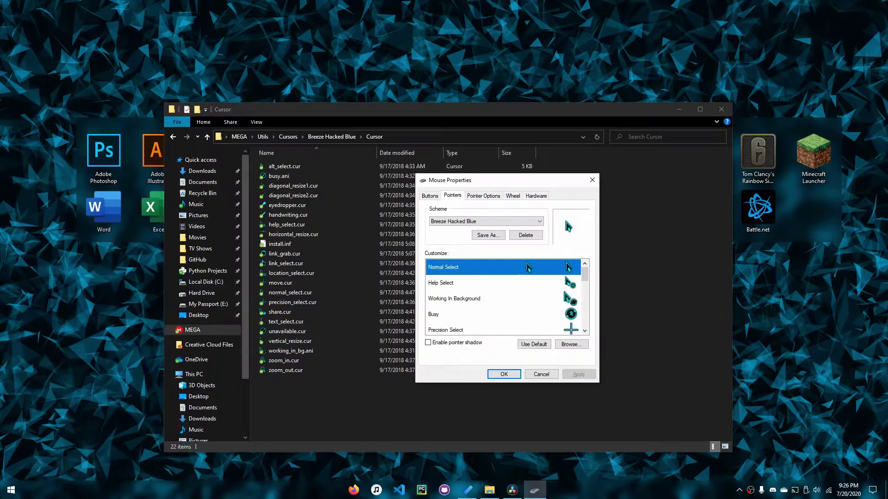
{"action": "left_click_drag", "start_coordinate": [481, 185], "coordinate": [434, 180]}
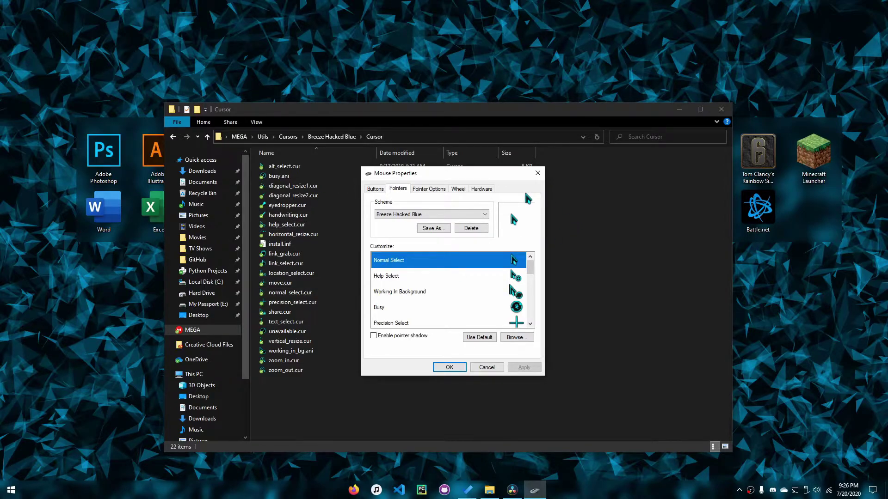
{"action": "key", "text": "super"}
{"action": "key", "text": "super"}
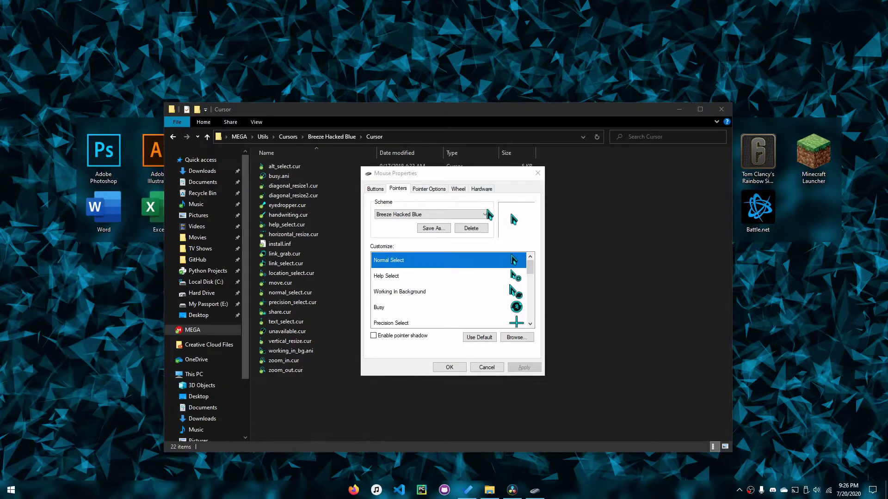
{"action": "left_click", "coordinate": [488, 215]}
{"action": "left_click", "coordinate": [402, 215]}
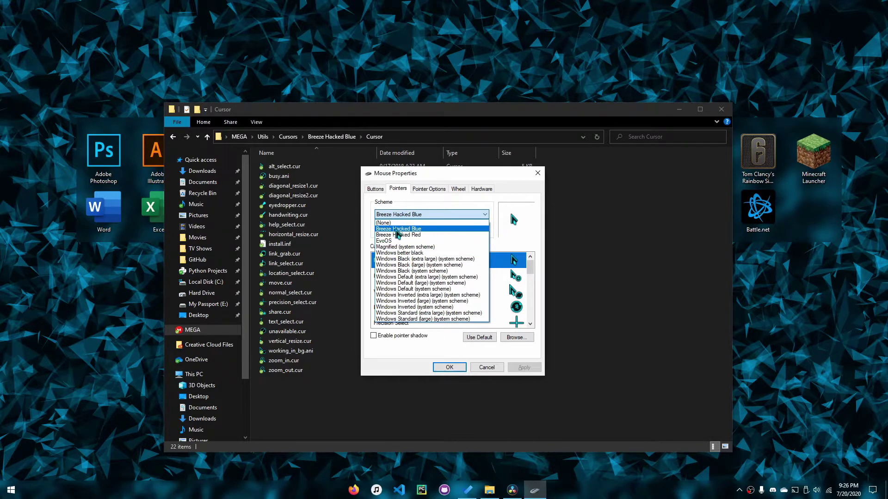
{"action": "left_click", "coordinate": [396, 229]}
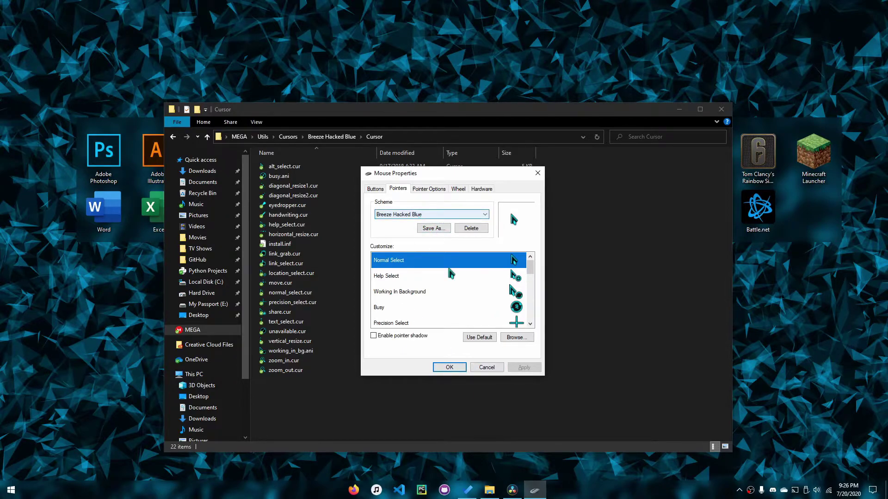
Return to Explorer and open the Evolution OS cursor pack folder
{"action": "left_click", "coordinate": [573, 326]}
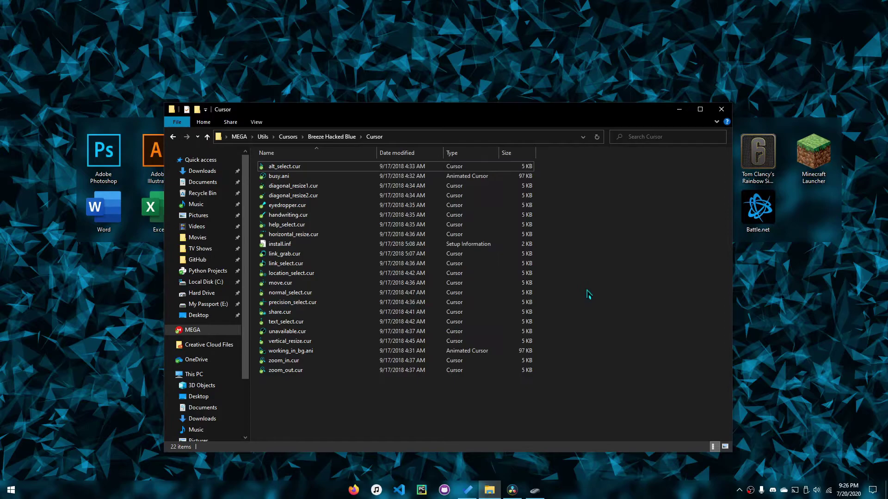
{"action": "key", "text": "alt+Tab"}
{"action": "key", "text": "alt+Tab"}
{"action": "left_click", "coordinate": [298, 136]}
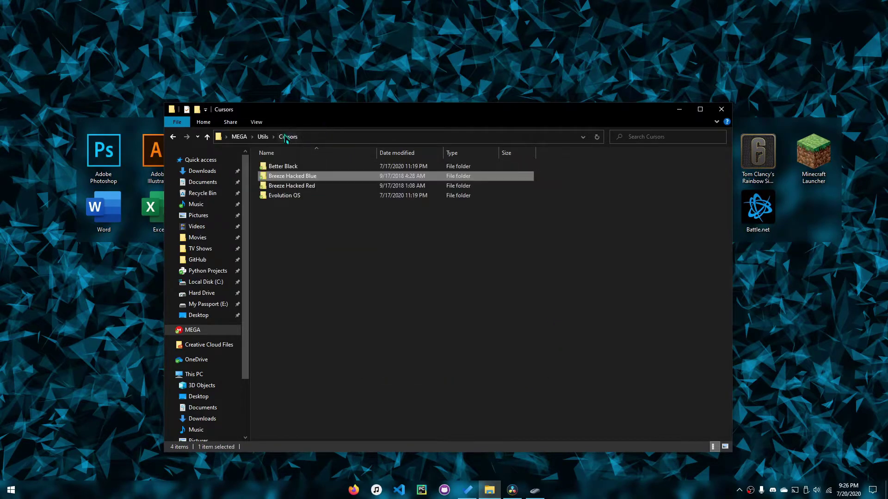
{"action": "double_click", "coordinate": [309, 187]}
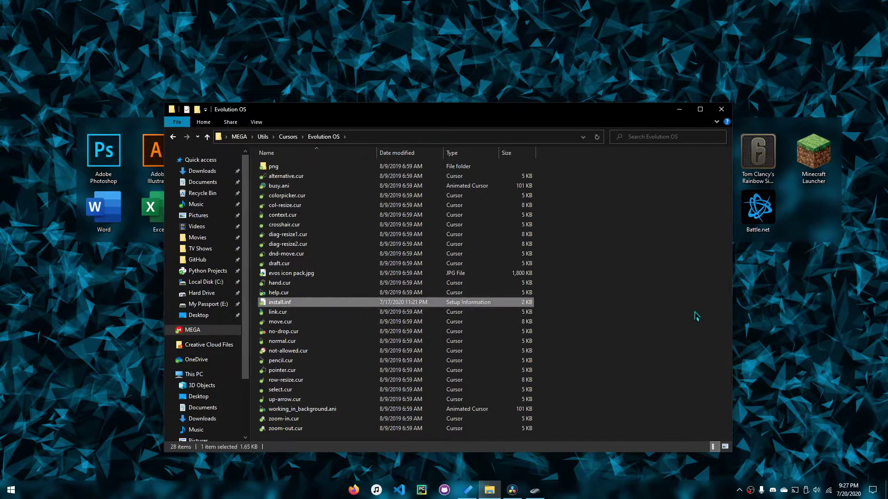
Open Evolution OS's install.inf in a text window, then close it
{"action": "left_click", "coordinate": [370, 305]}
{"action": "left_click", "coordinate": [558, 311]}
{"action": "left_click", "coordinate": [416, 303]}
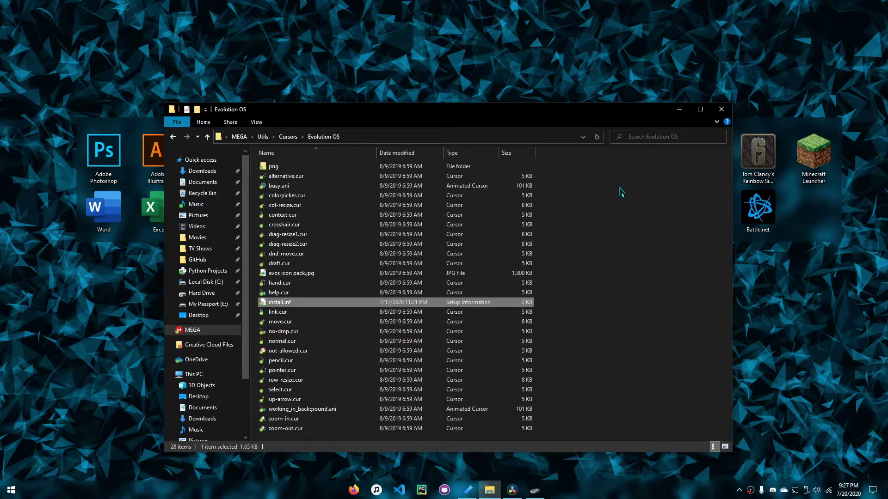
{"action": "left_click_drag", "start_coordinate": [621, 192], "coordinate": [666, 341]}
{"action": "left_click", "coordinate": [307, 303]}
{"action": "double_click", "coordinate": [356, 303]}
{"action": "key", "text": "alt+F4"}
{"action": "left_click", "coordinate": [630, 329]}
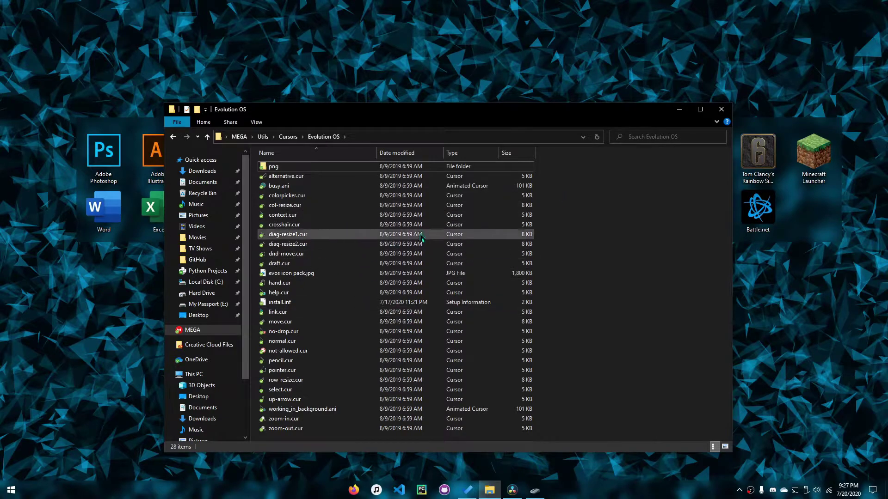
Back in Mouse Properties, set the pointer scheme to (None)
{"action": "left_click", "coordinate": [348, 293]}
{"action": "key", "text": "alt+Tab"}
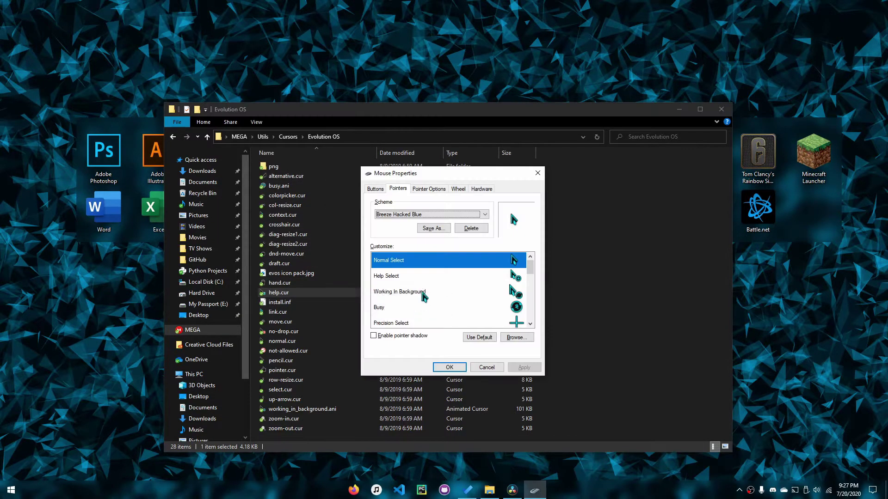
{"action": "left_click", "coordinate": [413, 215]}
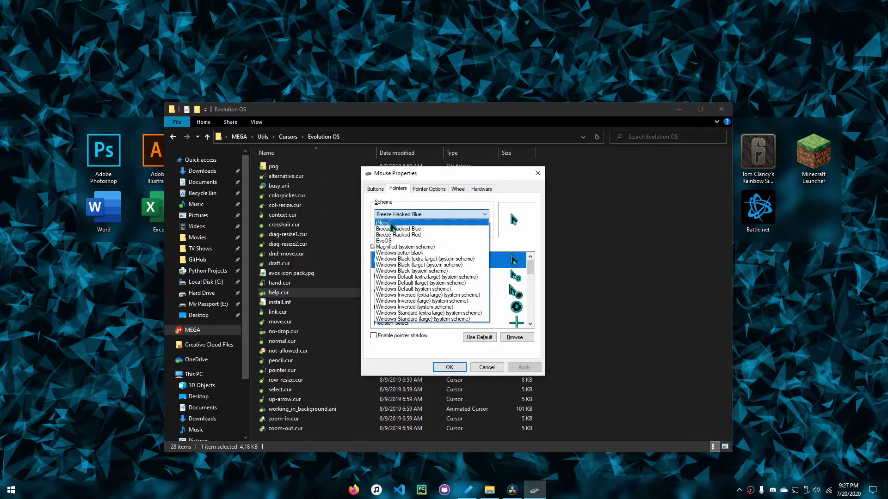
{"action": "left_click", "coordinate": [387, 223]}
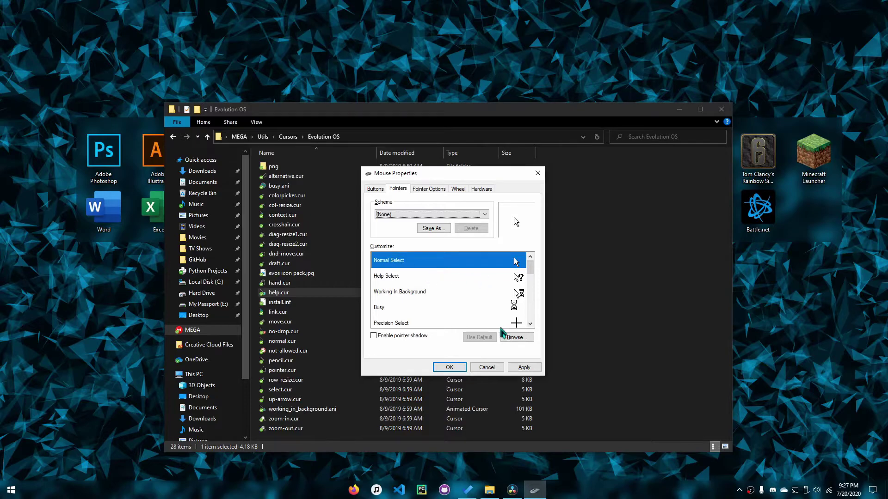
Browse for a new Normal Select cursor inside the EvolutionOS folder
{"action": "left_click", "coordinate": [423, 280]}
{"action": "double_click", "coordinate": [444, 260]}
{"action": "double_click", "coordinate": [451, 245]}
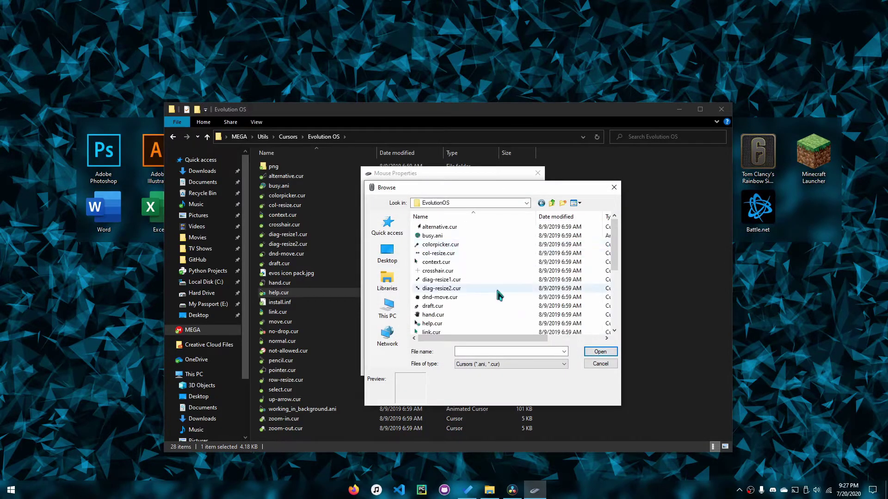
{"action": "left_click_drag", "start_coordinate": [499, 189], "coordinate": [517, 176]}
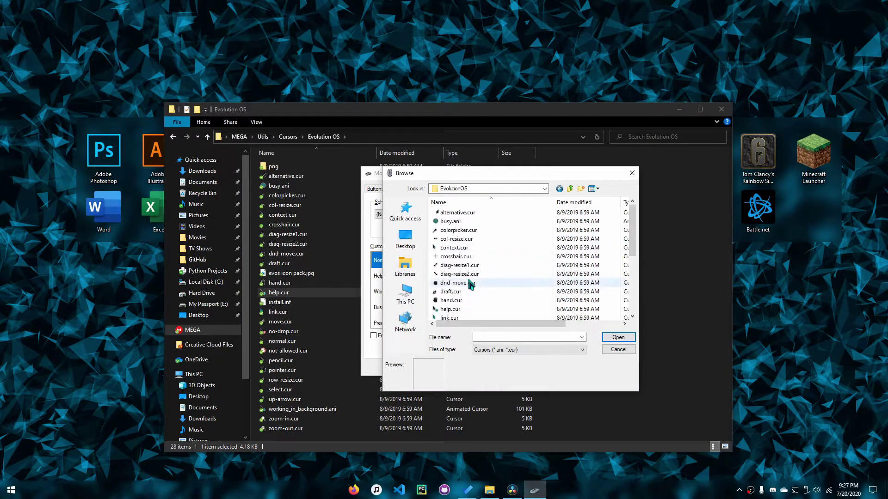
Re-enter the EvolutionOS folder and scroll through its .cur and .ani files
{"action": "left_click", "coordinate": [569, 189]}
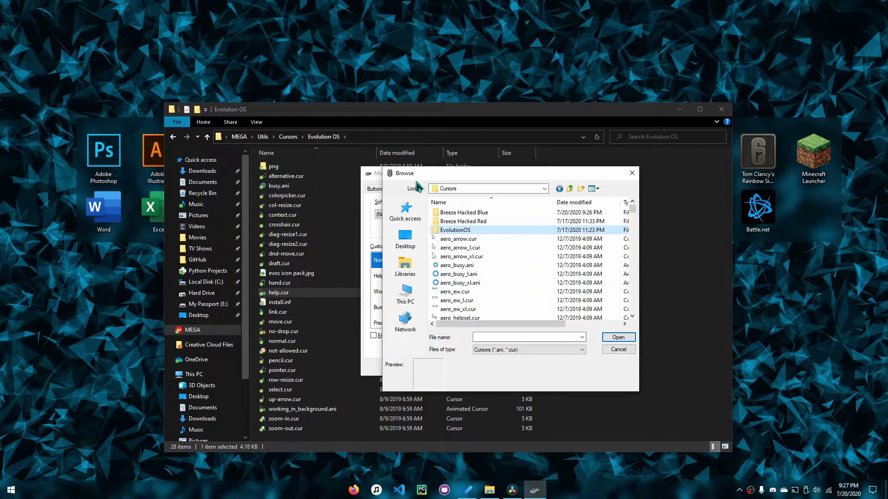
{"action": "left_click", "coordinate": [485, 190]}
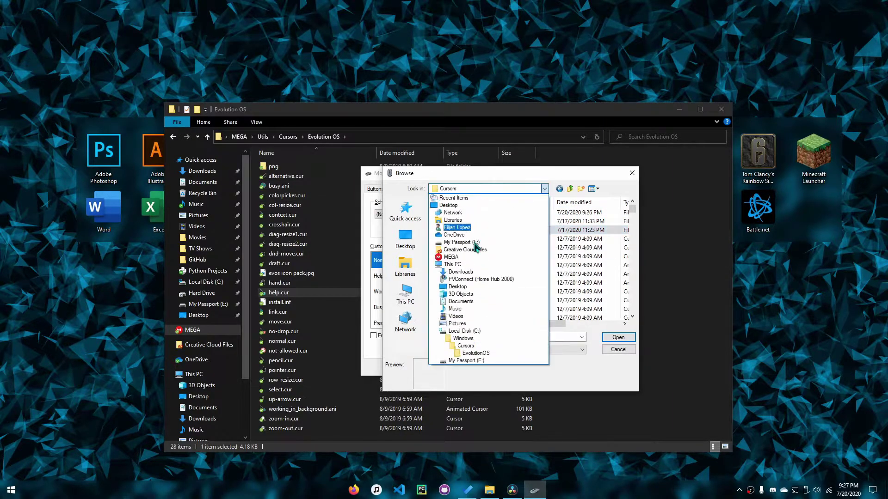
{"action": "left_click", "coordinate": [506, 194]}
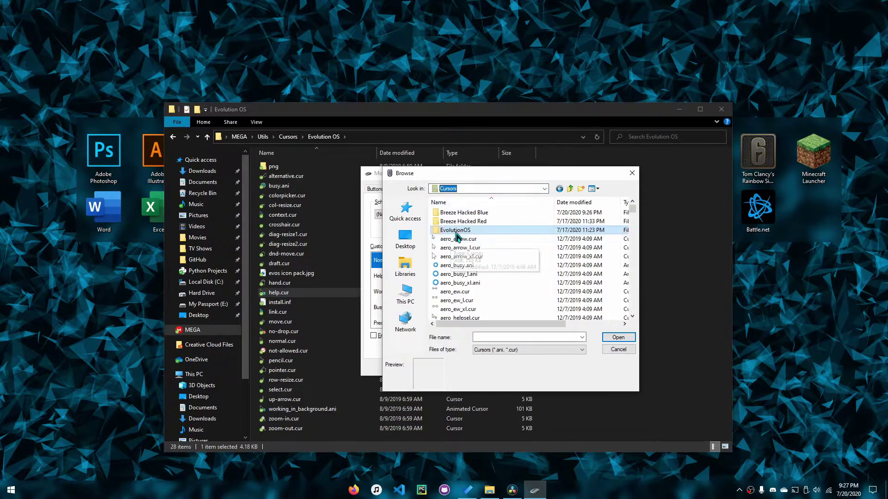
{"action": "double_click", "coordinate": [464, 229]}
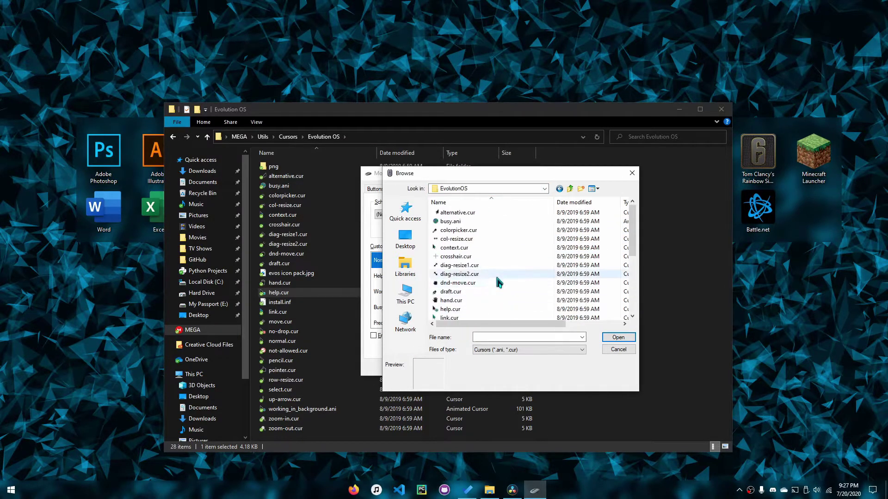
{"action": "scroll", "coordinate": [477, 294], "scroll_direction": "down", "scroll_amount": 1}
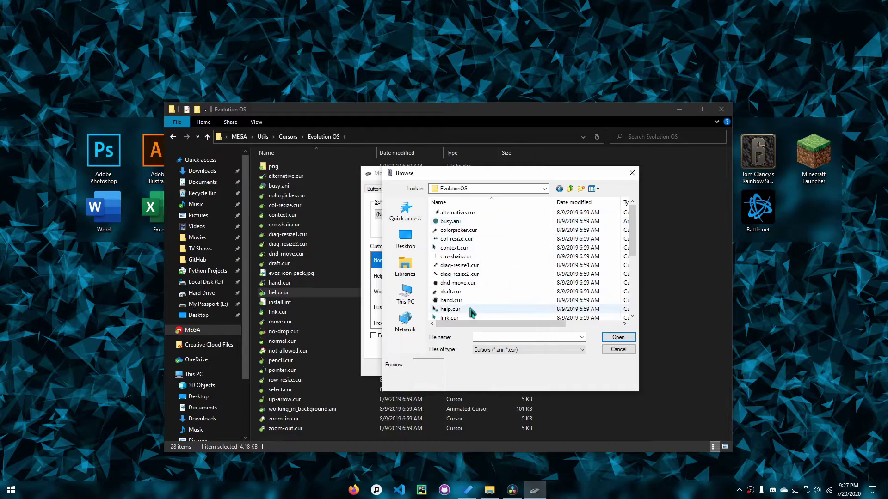
{"action": "scroll", "coordinate": [472, 300], "scroll_direction": "down", "scroll_amount": 4}
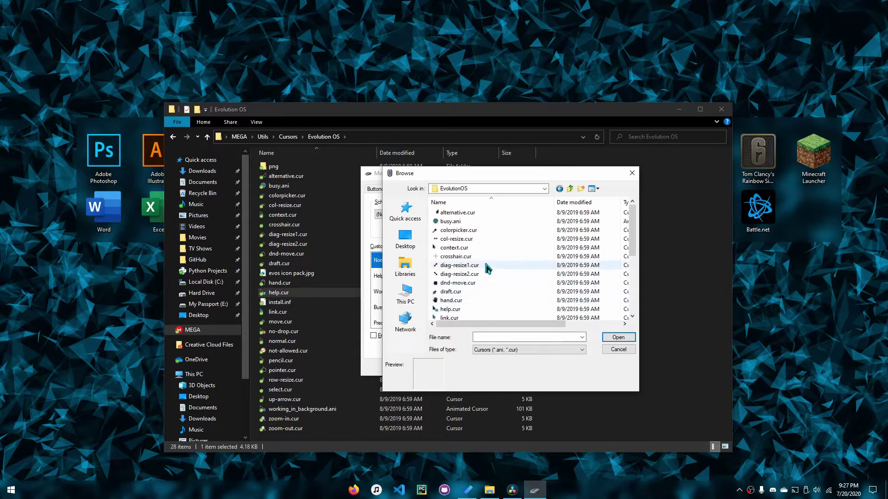
{"action": "left_click_drag", "start_coordinate": [492, 178], "coordinate": [662, 193]}
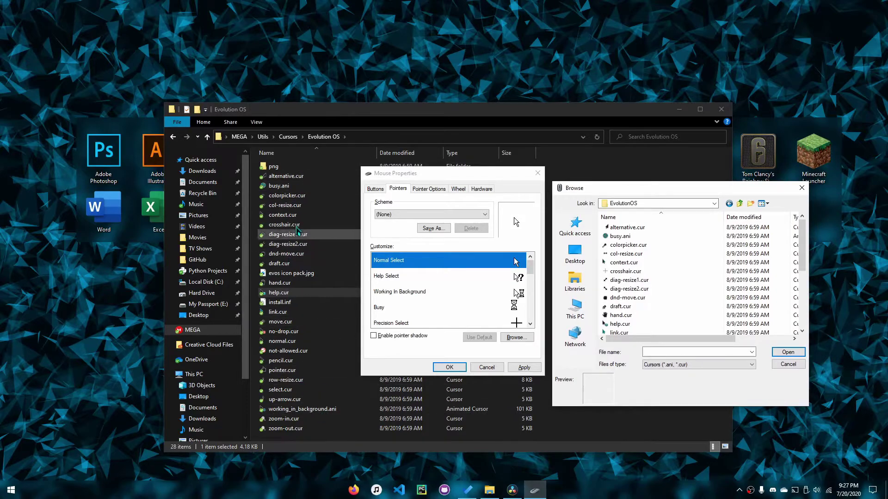
{"action": "key", "text": "alt+Tab"}
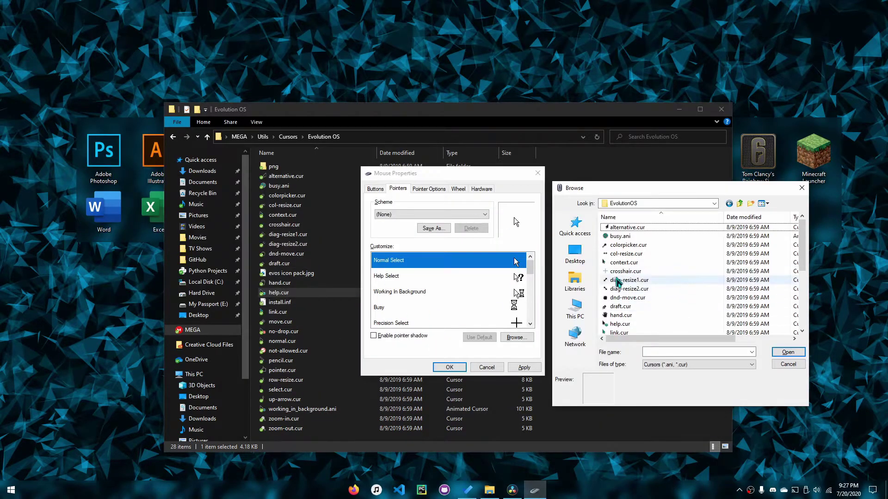
{"action": "scroll", "coordinate": [617, 284], "scroll_direction": "down", "scroll_amount": 4}
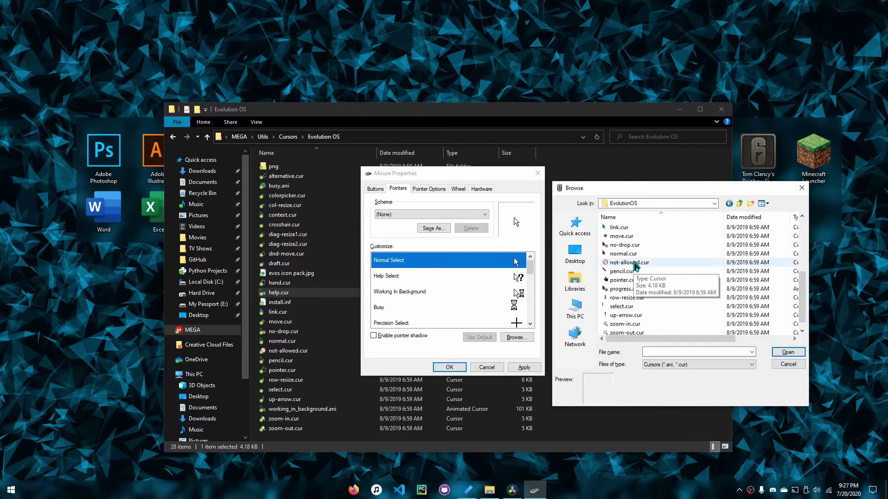
Assign EvolutionOS normal.cur as the Normal Select cursor
{"action": "double_click", "coordinate": [623, 254]}
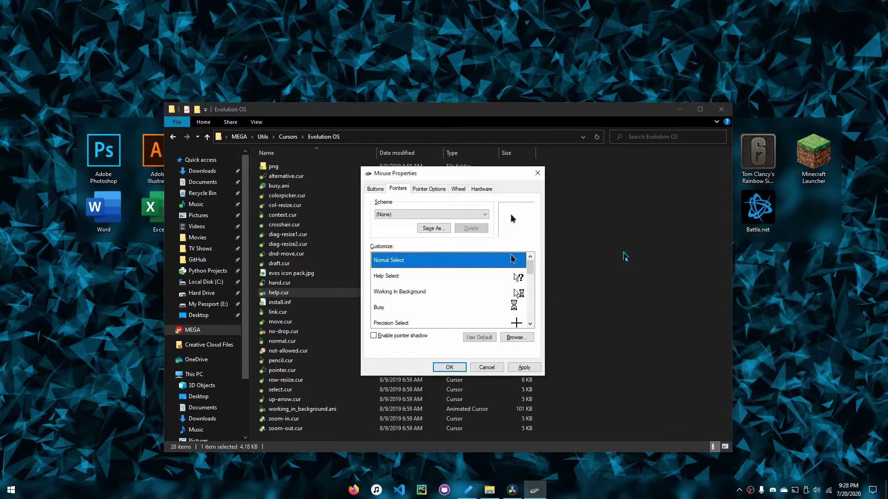
{"action": "left_click", "coordinate": [516, 276]}
{"action": "left_click", "coordinate": [509, 261]}
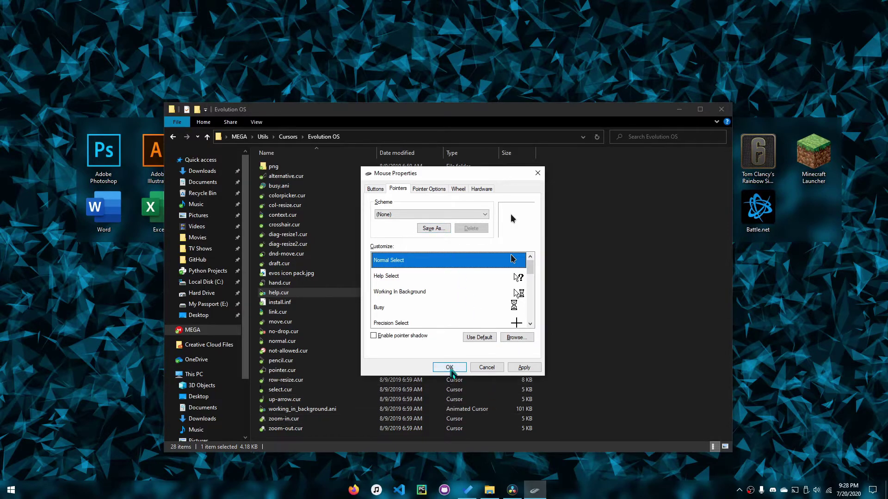
Save the pointer set as a scheme named TEST and check it in the Scheme list
{"action": "left_click", "coordinate": [433, 229]}
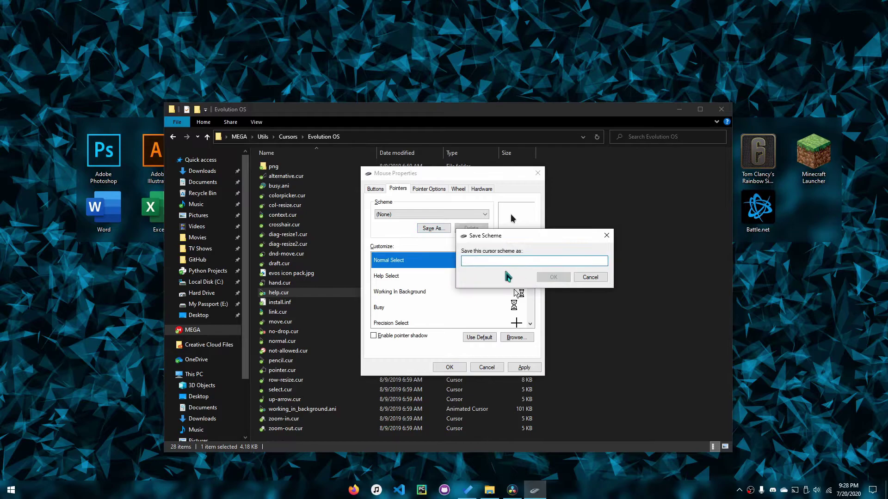
{"action": "type", "text": "TEST"}
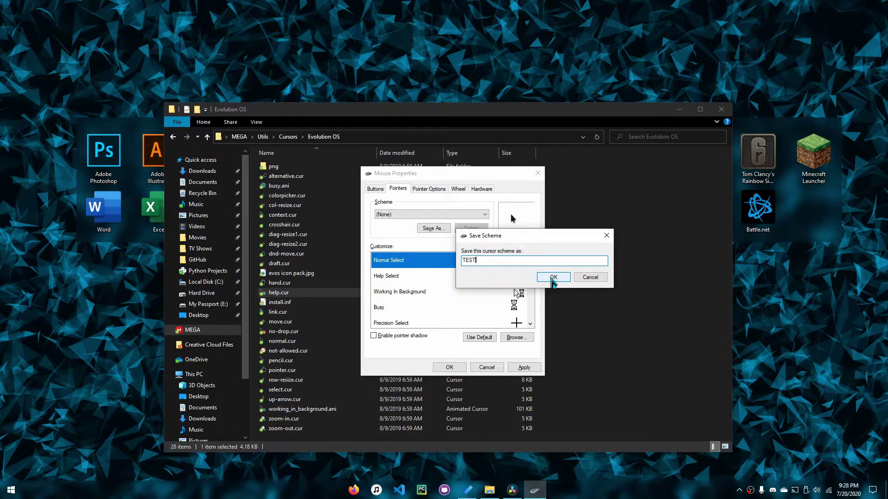
{"action": "left_click", "coordinate": [553, 277]}
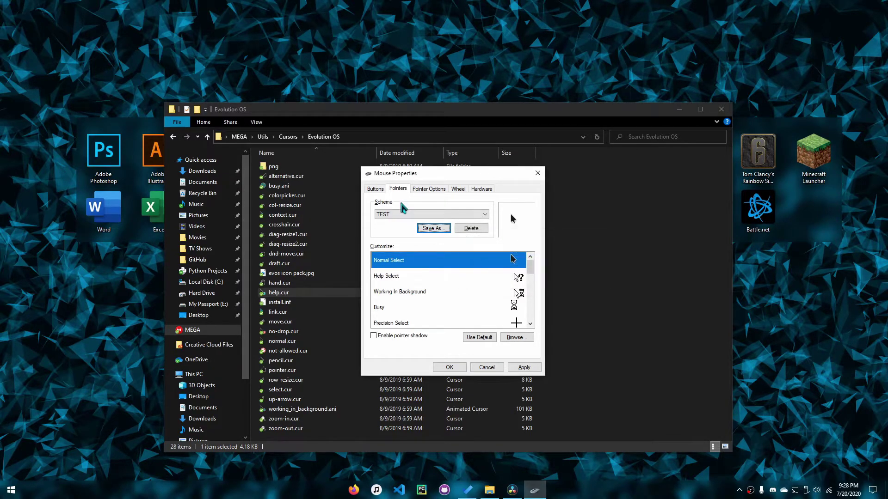
{"action": "left_click", "coordinate": [388, 215]}
{"action": "left_click", "coordinate": [388, 220]}
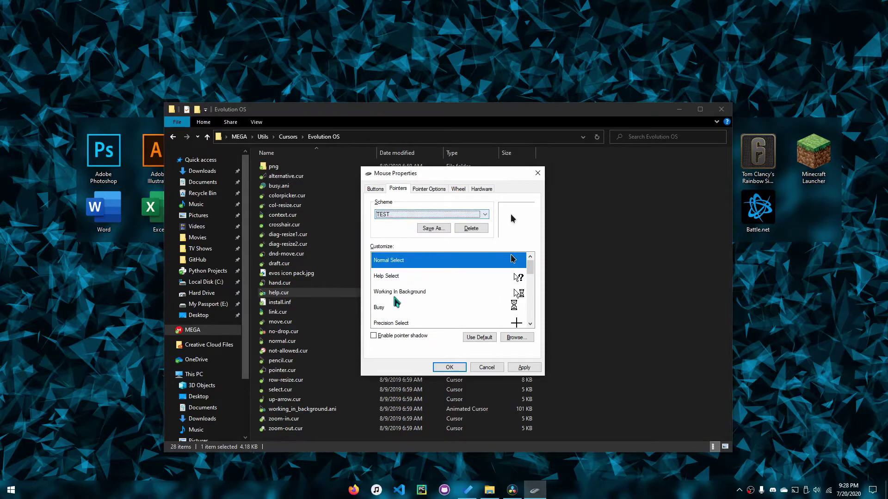
{"action": "left_click", "coordinate": [386, 215]}
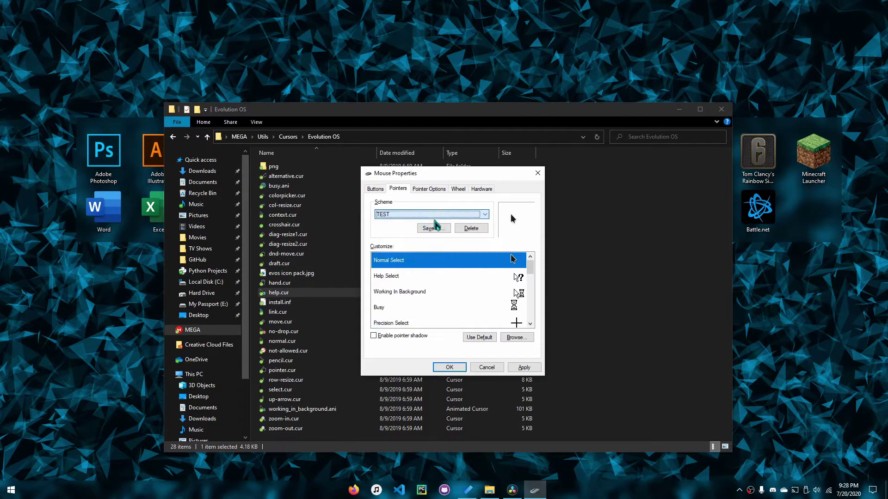
{"action": "left_click", "coordinate": [491, 230]}
Delete the TEST scheme, apply Breeze Hacked Blue with OK, and confirm replacing the scheme
{"action": "left_click", "coordinate": [475, 280]}
{"action": "left_click", "coordinate": [411, 214]}
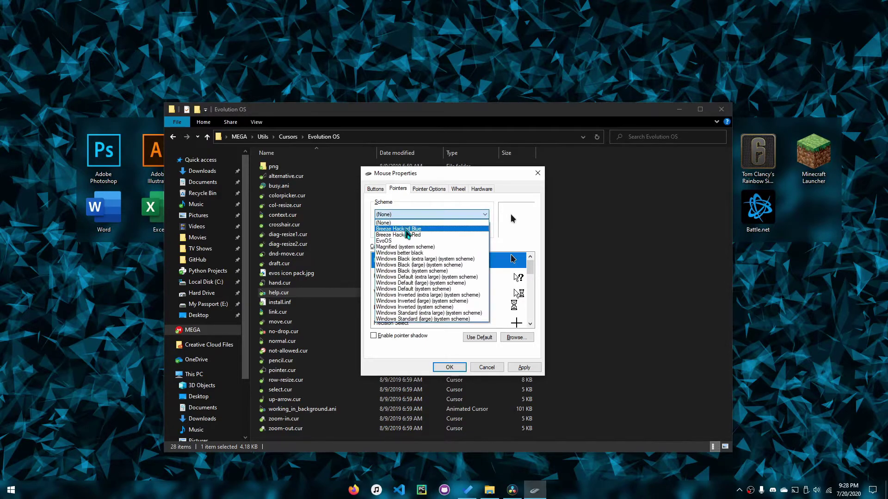
{"action": "left_click", "coordinate": [407, 225]}
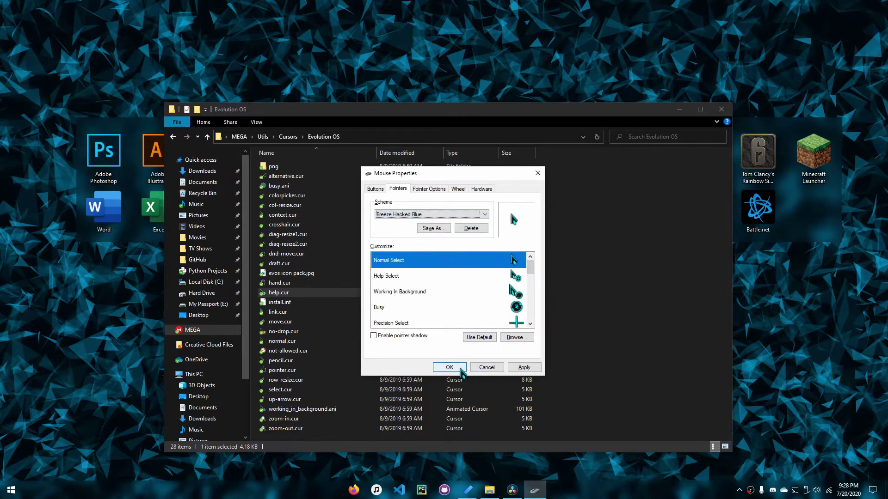
{"action": "left_click", "coordinate": [460, 368]}
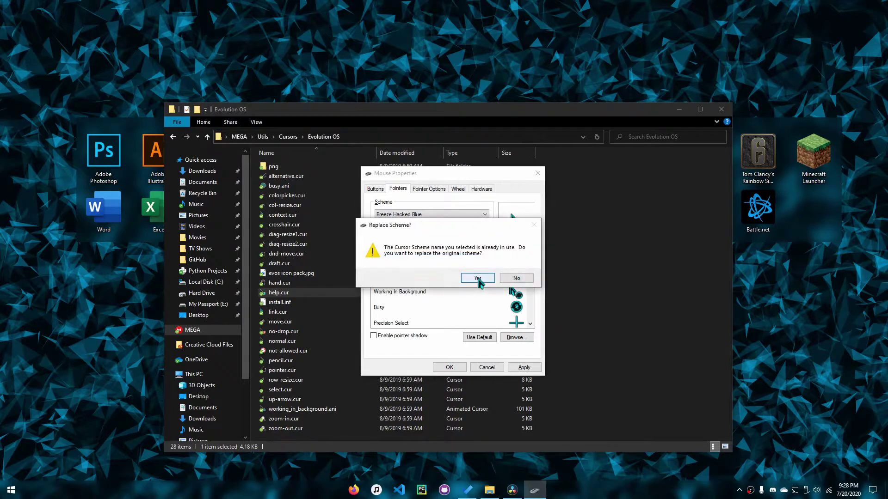
{"action": "left_click", "coordinate": [477, 278]}
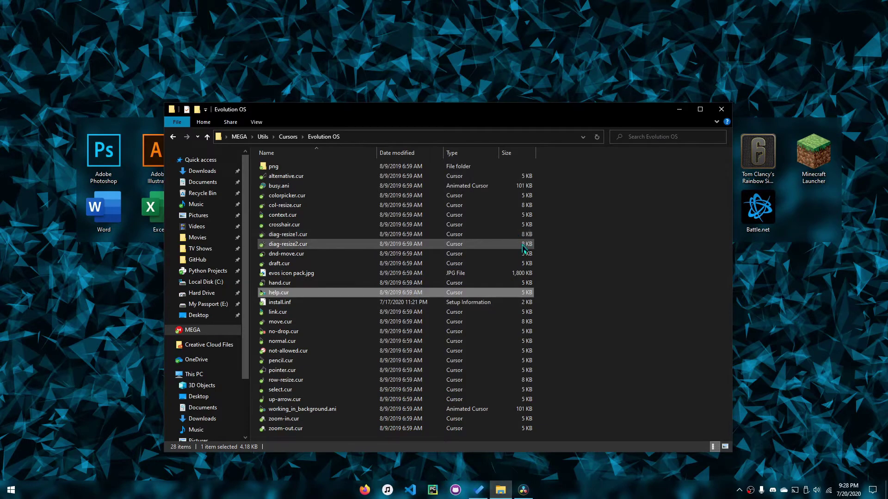
Deselect help.cur and move the File Explorer window up and to the right
{"action": "left_click", "coordinate": [596, 290]}
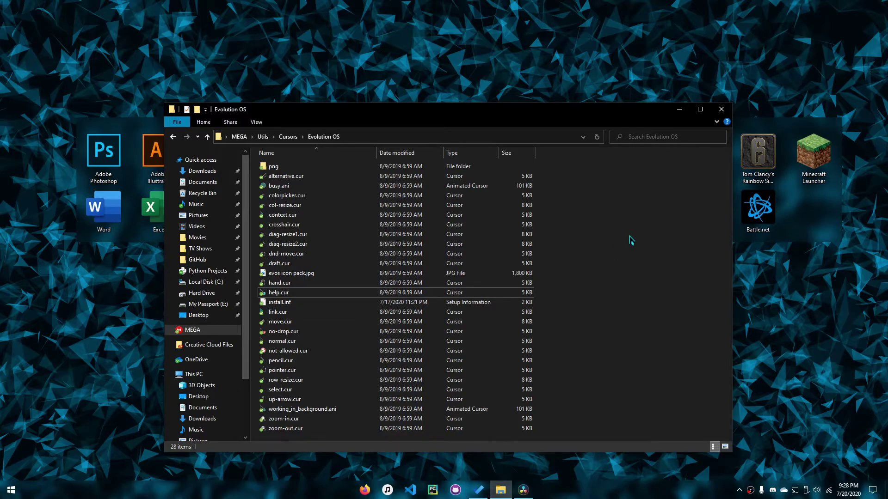
{"action": "left_click_drag", "start_coordinate": [604, 109], "coordinate": [627, 84]}
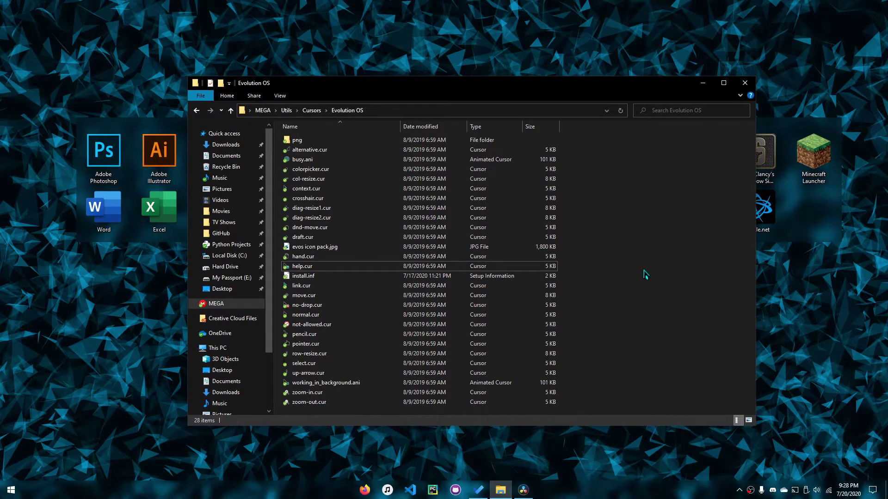
Go up to the Cursors folder and open the Evolution OS pack twice, returning each time
{"action": "left_click", "coordinate": [297, 110]}
{"action": "left_click", "coordinate": [310, 120]}
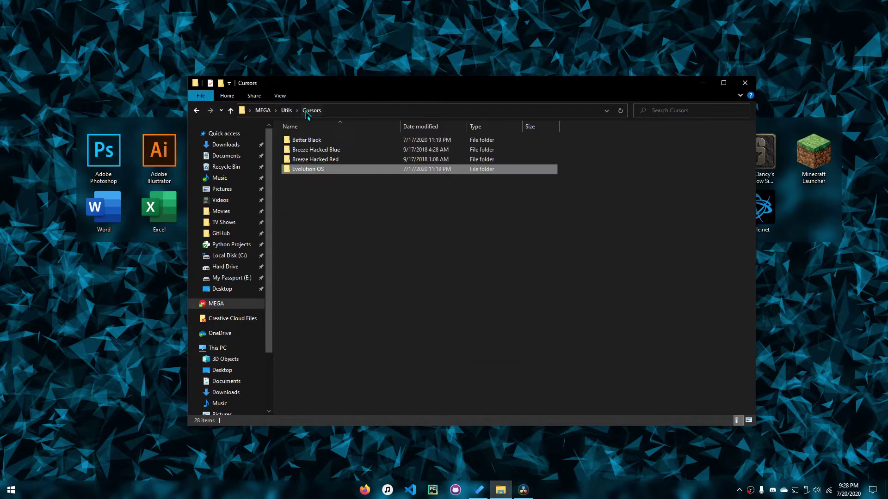
{"action": "left_click", "coordinate": [338, 229]}
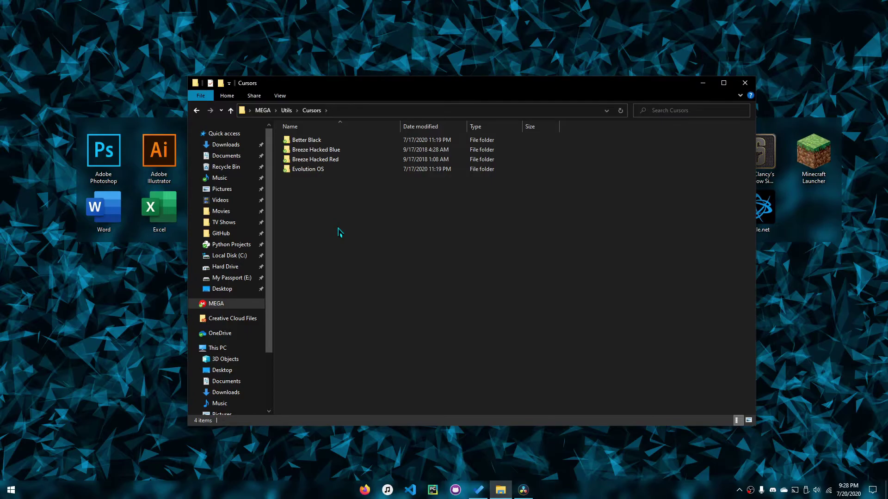
{"action": "double_click", "coordinate": [332, 169]}
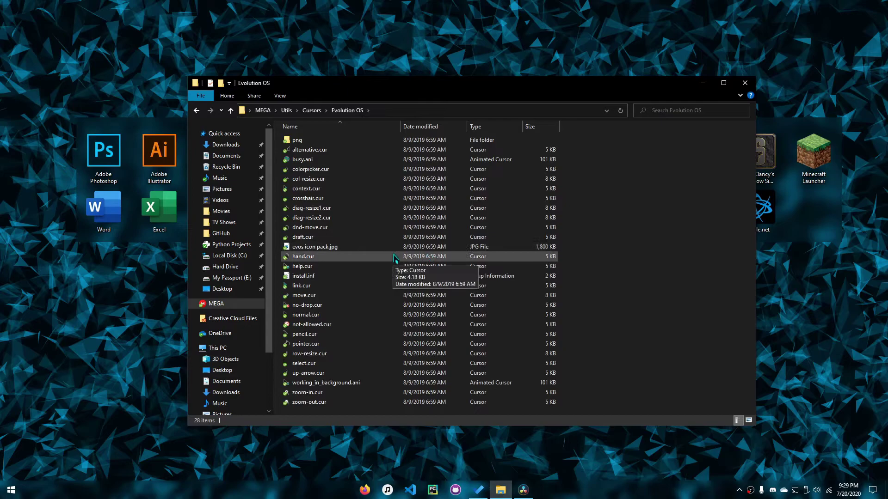
{"action": "key", "text": "alt+Left"}
{"action": "double_click", "coordinate": [303, 170]}
{"action": "key", "text": "alt+Left"}
Open Better Black, preview aero_black_person.cur, then briefly open Breeze Hacked Blue
{"action": "key", "text": "Up"}
{"action": "key", "text": "Up"}
{"action": "key", "text": "Up"}
{"action": "key", "text": "Return"}
{"action": "left_click", "coordinate": [352, 256]}
{"action": "key", "text": "space"}
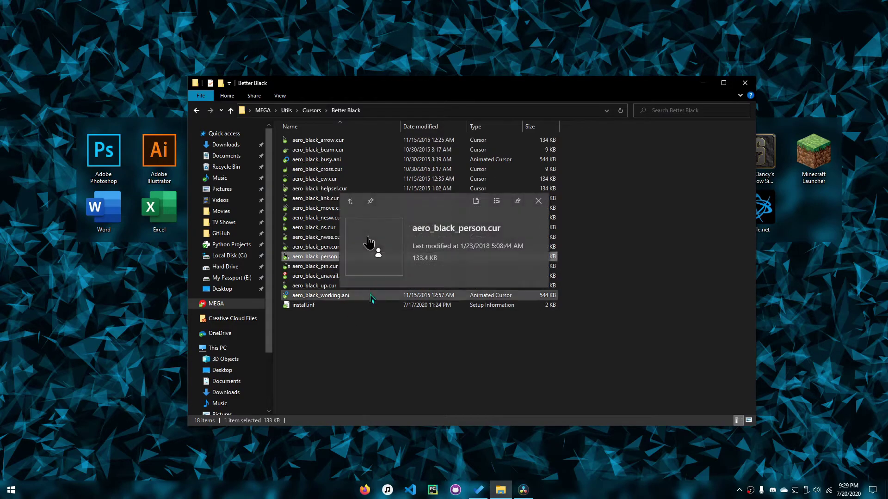
{"action": "key", "text": "space"}
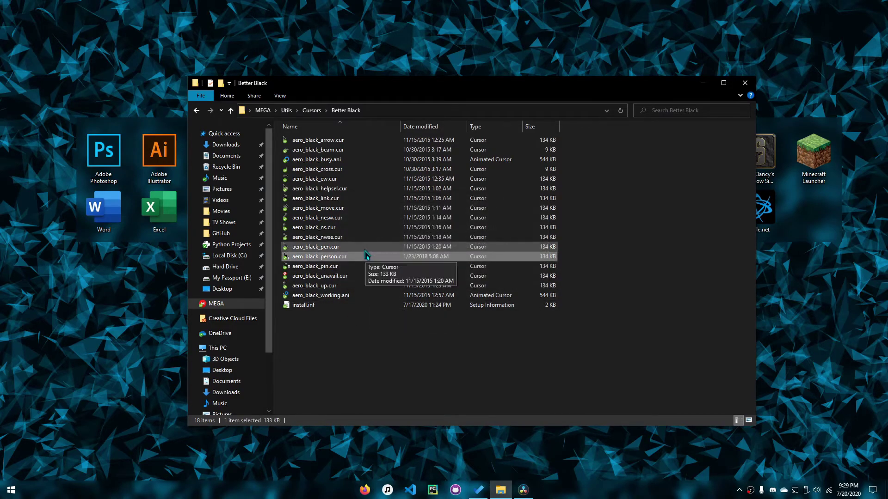
{"action": "key", "text": "alt+Left"}
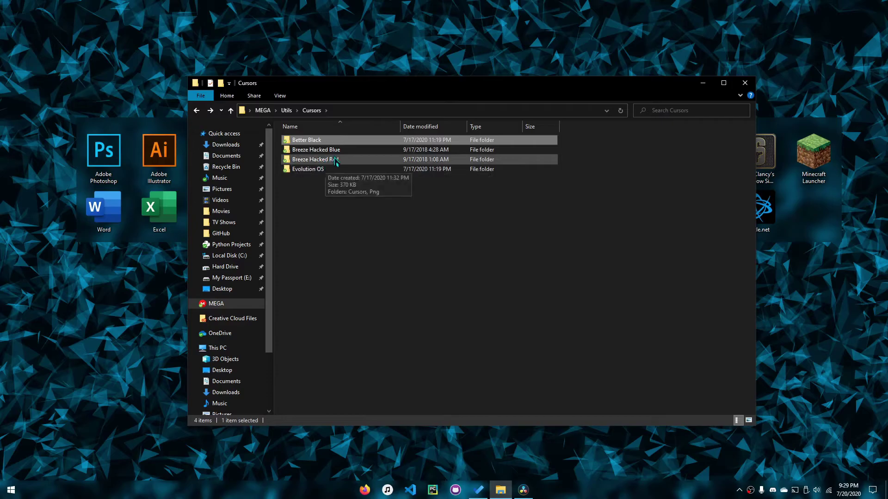
{"action": "double_click", "coordinate": [335, 150]}
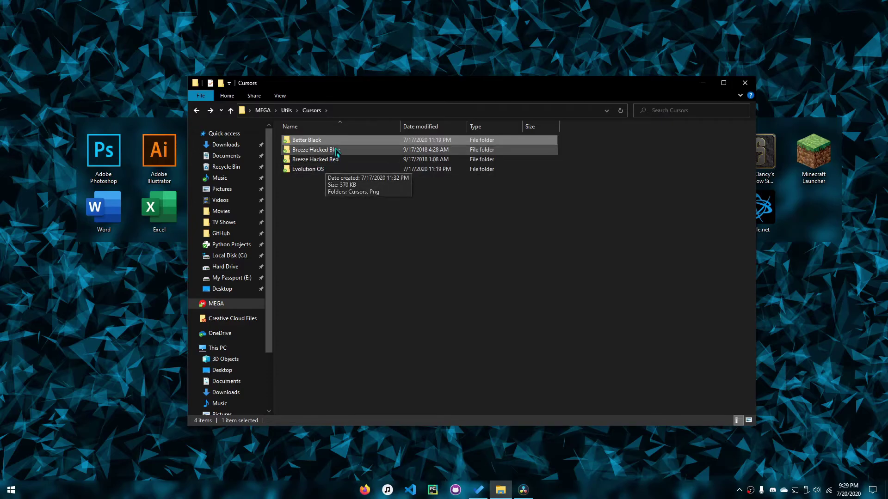
{"action": "key", "text": "alt+Left"}
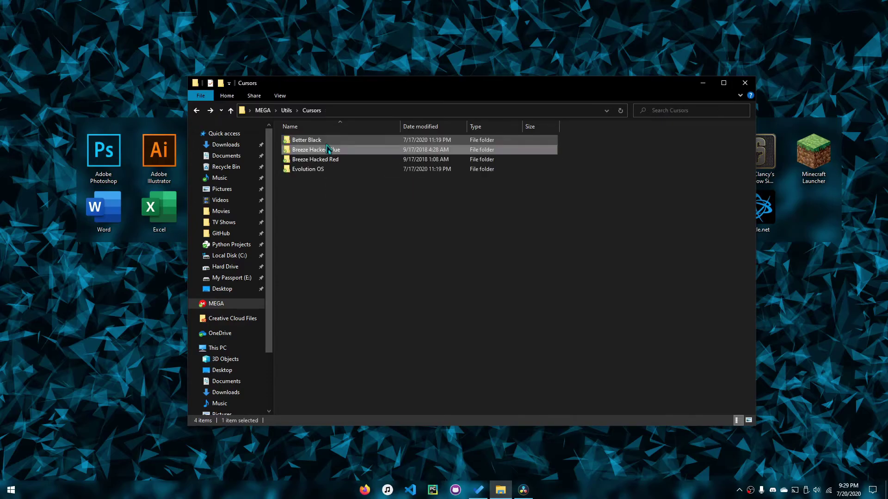
Open Breeze Hacked Blue's Cursor subfolder and preview the busy.ani animated cursor
{"action": "double_click", "coordinate": [313, 151]}
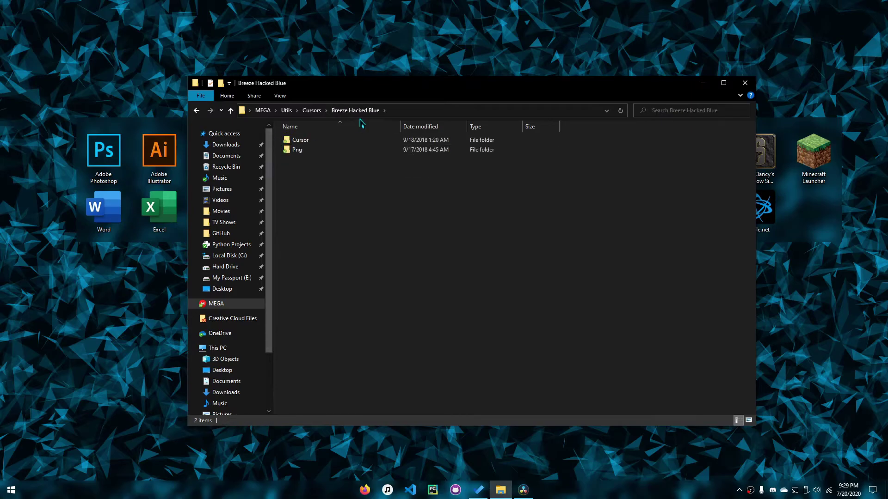
{"action": "double_click", "coordinate": [306, 143]}
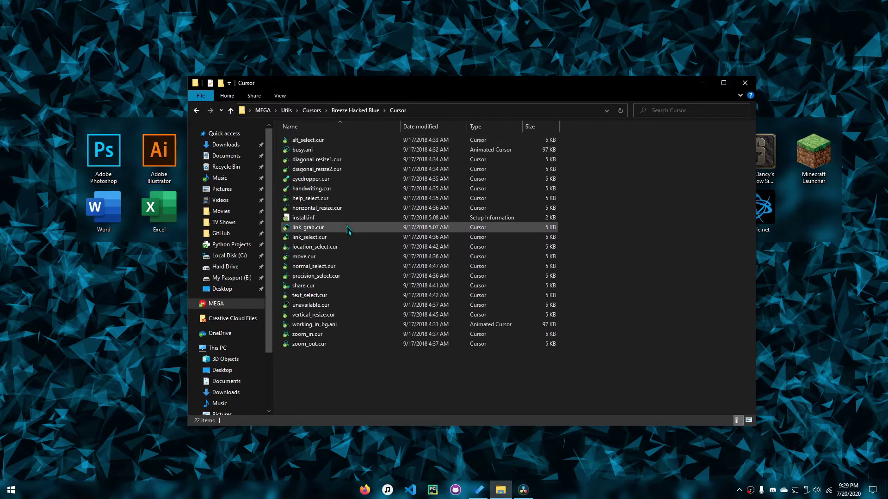
{"action": "left_click", "coordinate": [345, 153]}
{"action": "key", "text": "space"}
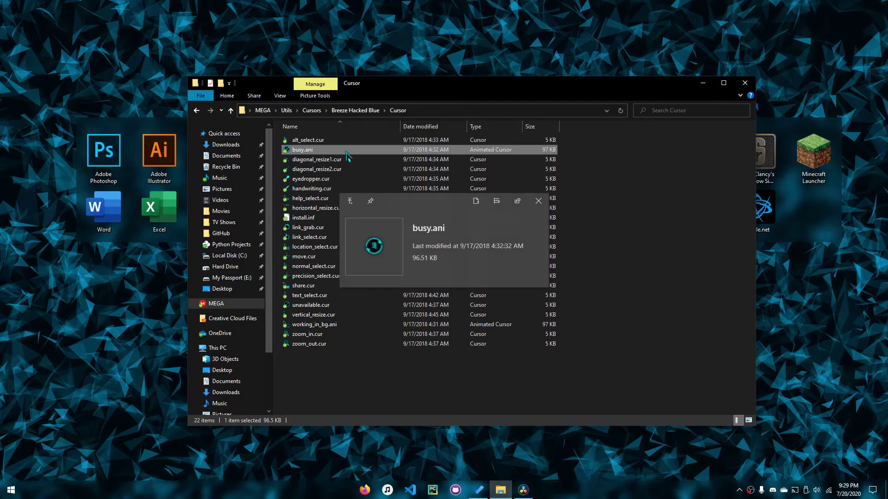
{"action": "key", "text": "space"}
{"action": "left_click", "coordinate": [423, 406]}
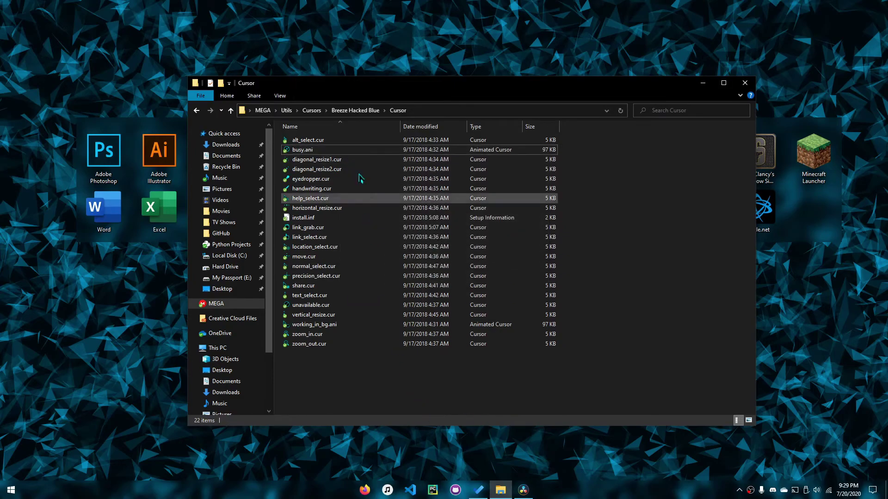
Navigate back up through Breeze Hacked Blue to the Cursors folder and clear the selection
{"action": "left_click", "coordinate": [359, 111]}
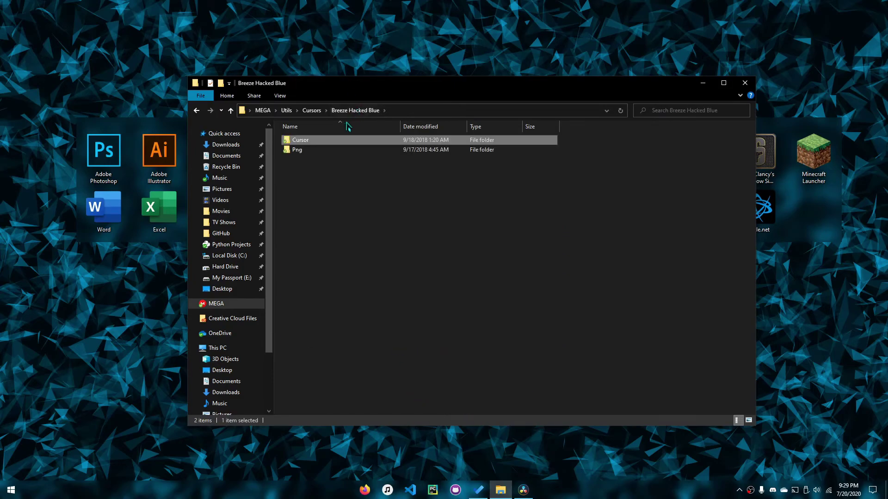
{"action": "double_click", "coordinate": [323, 140]}
{"action": "left_click", "coordinate": [313, 111]}
{"action": "left_click", "coordinate": [370, 276]}
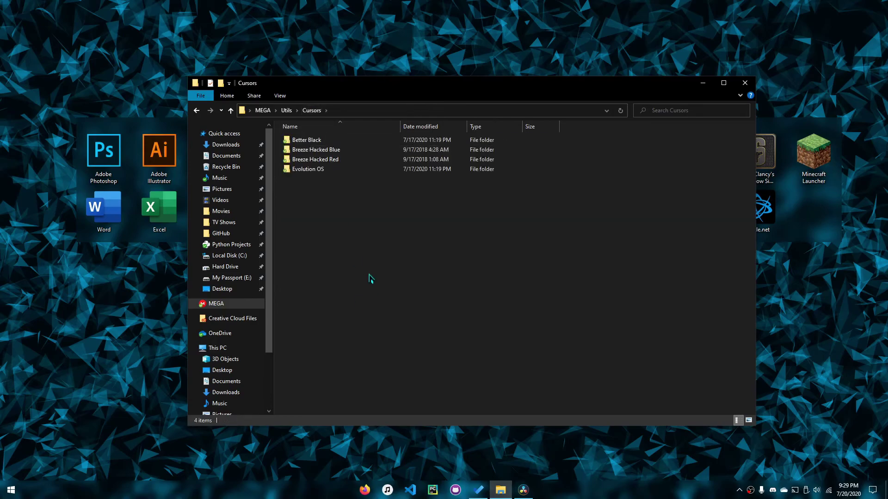